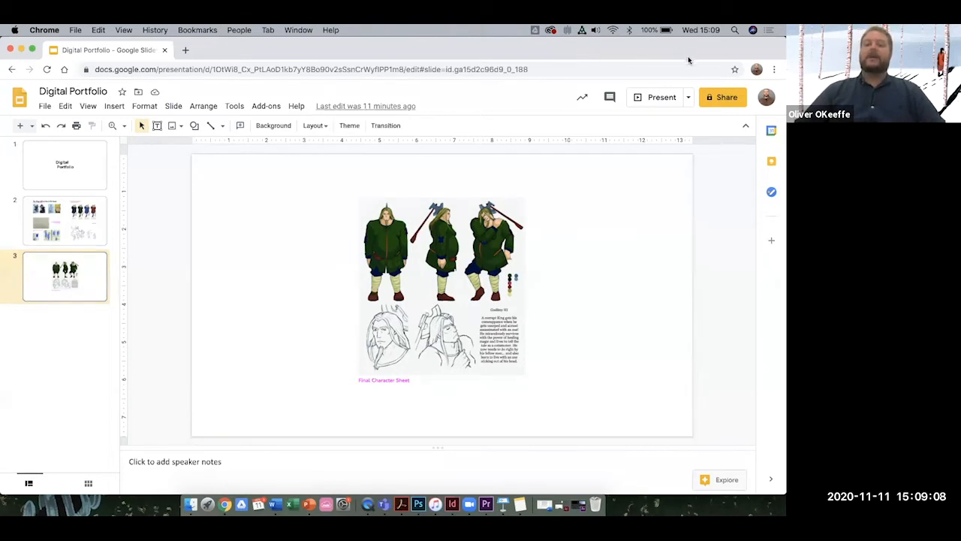
Step: Review the title slide, then land on slide 2 with the King with an Axe designs
{"action": "left_click", "coordinate": [78, 175]}
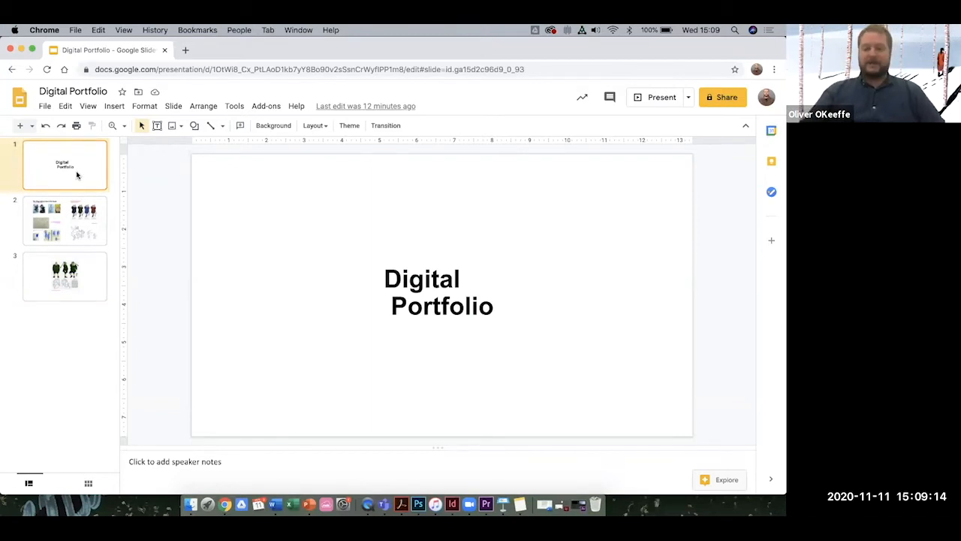
{"action": "key", "text": "Down"}
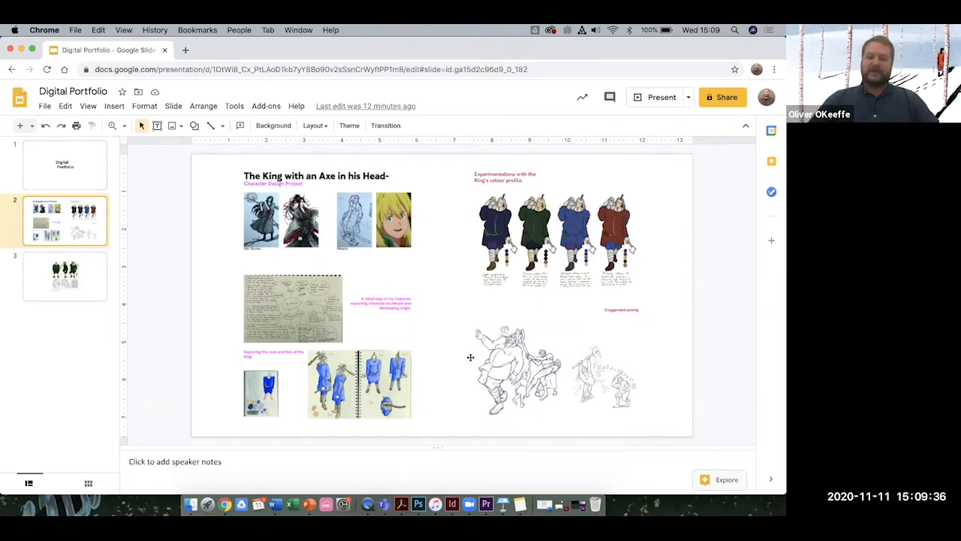
{"action": "scroll", "coordinate": [318, 335], "scroll_direction": "down", "scroll_amount": 1}
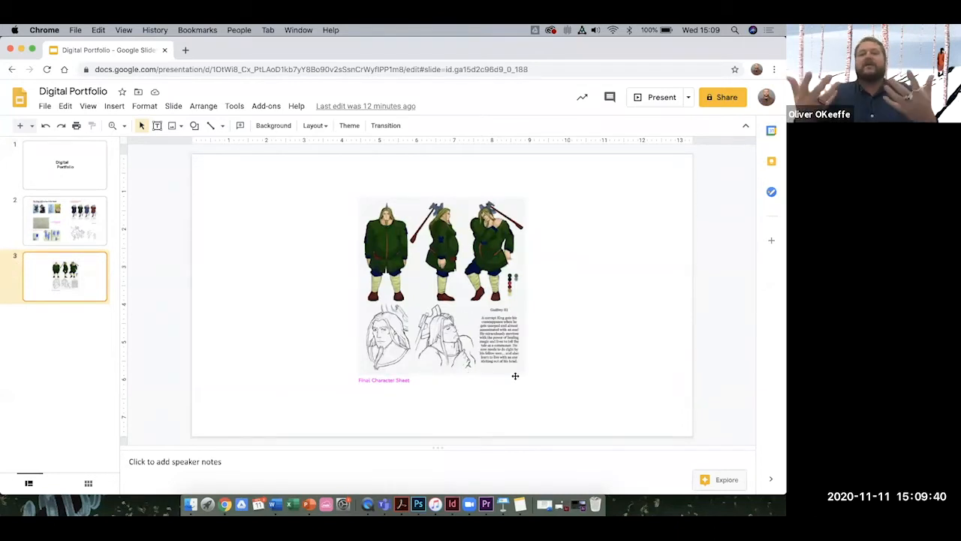
{"action": "left_click", "coordinate": [66, 228]}
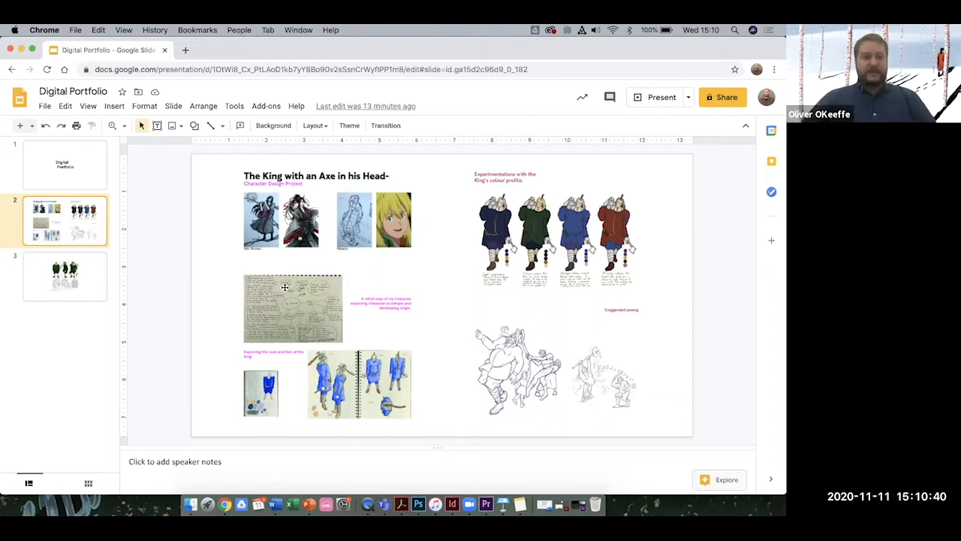
Step: Step through the title, second and character-sheet slides twice via the filmstrip
{"action": "left_click", "coordinate": [70, 182]}
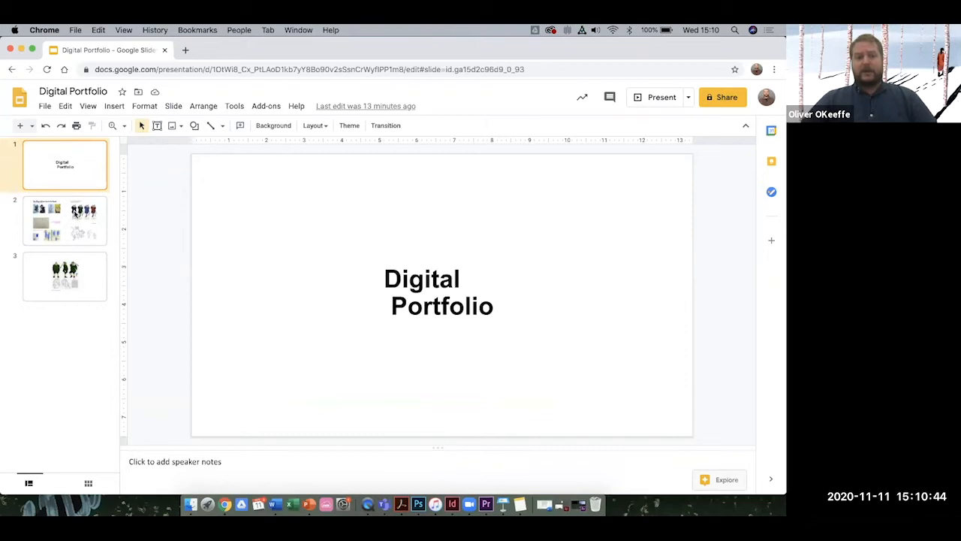
{"action": "left_click", "coordinate": [75, 212]}
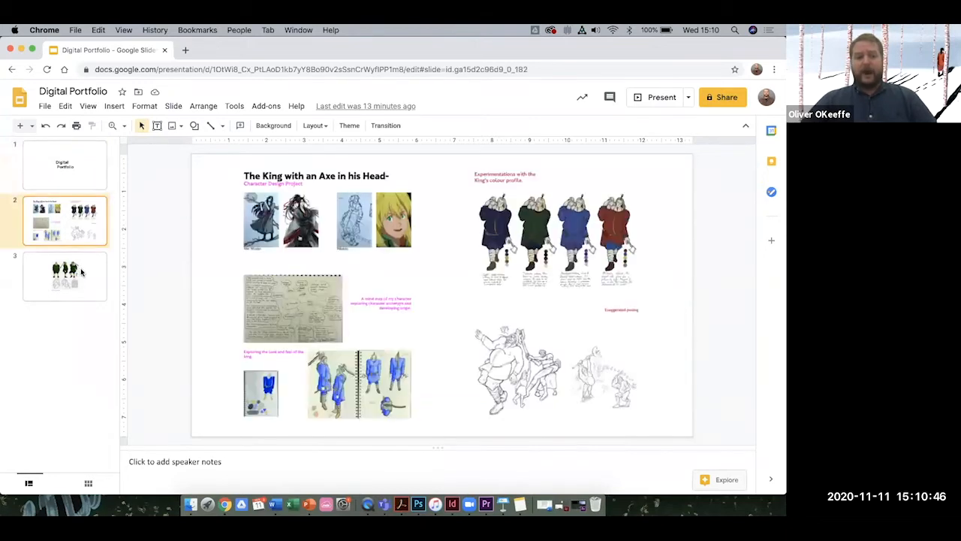
{"action": "left_click", "coordinate": [82, 271]}
{"action": "left_click", "coordinate": [79, 163]}
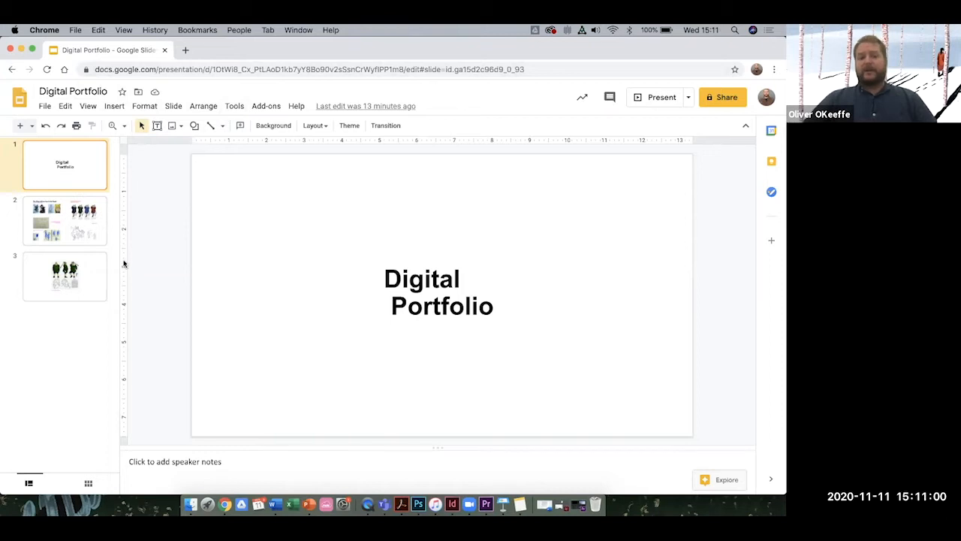
{"action": "left_click", "coordinate": [84, 226]}
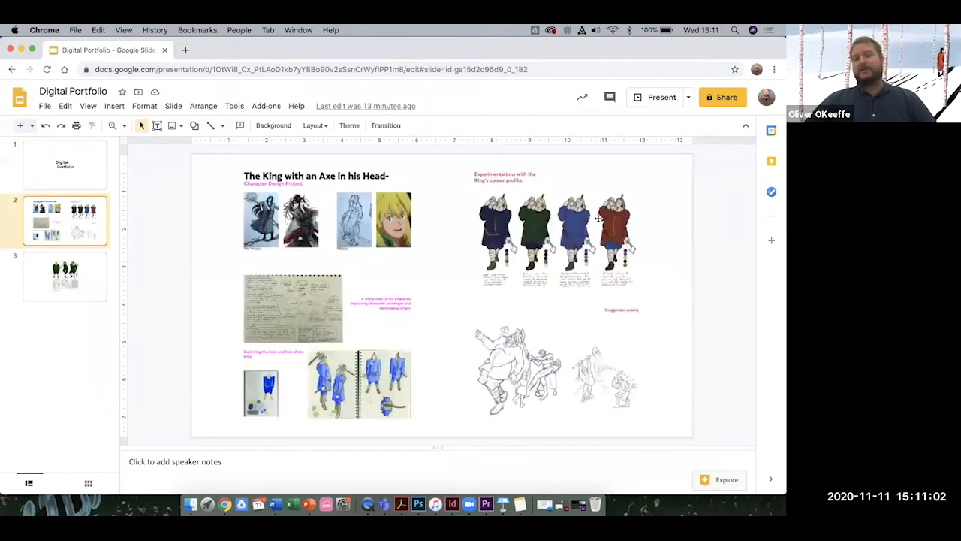
{"action": "left_click", "coordinate": [71, 284]}
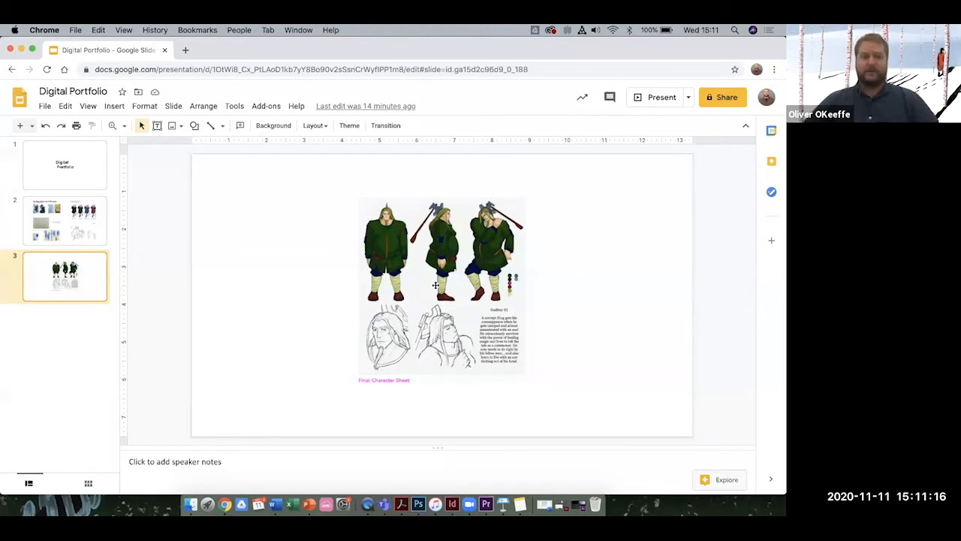
Step: Run through the three slides once more and finish on the title slide
{"action": "left_click", "coordinate": [59, 180]}
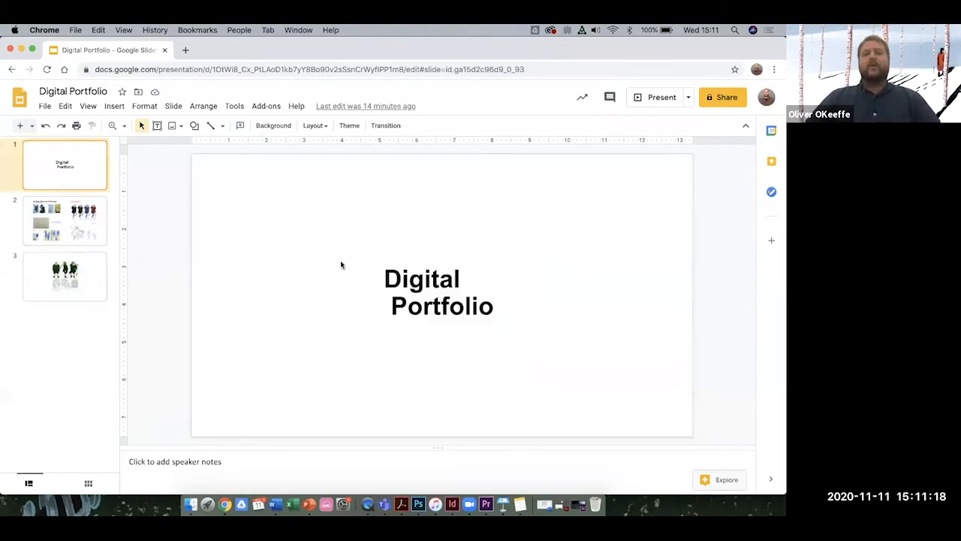
{"action": "left_click", "coordinate": [75, 225]}
{"action": "left_click", "coordinate": [85, 279]}
{"action": "left_click", "coordinate": [82, 232]}
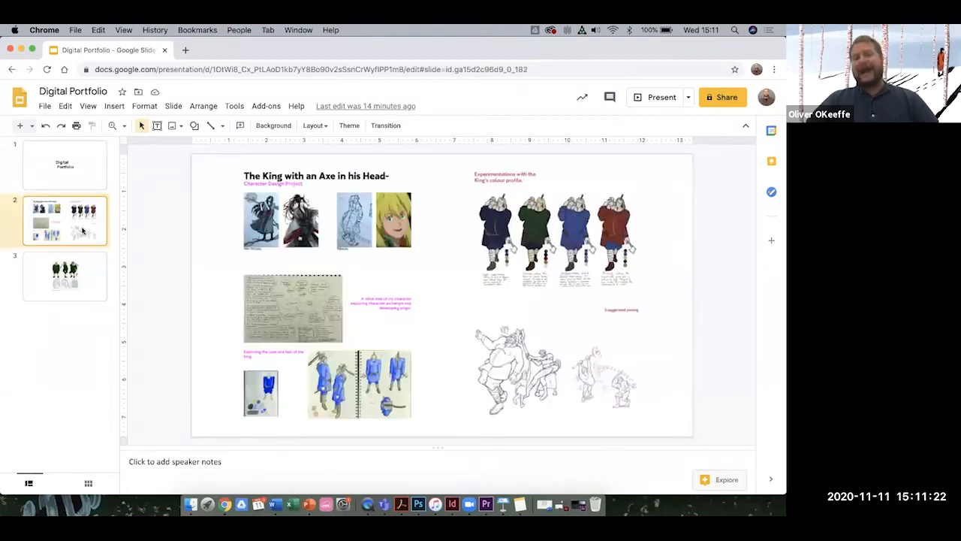
{"action": "left_click", "coordinate": [81, 181]}
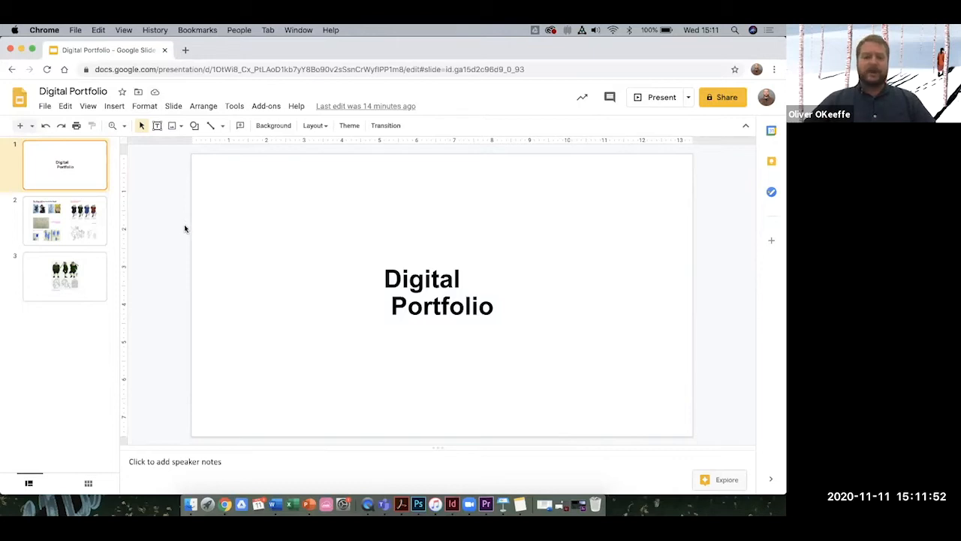
Step: Switch desktops from Chrome to the Keynote deck, then on to the PowerPoint version
{"action": "key", "text": "Down"}
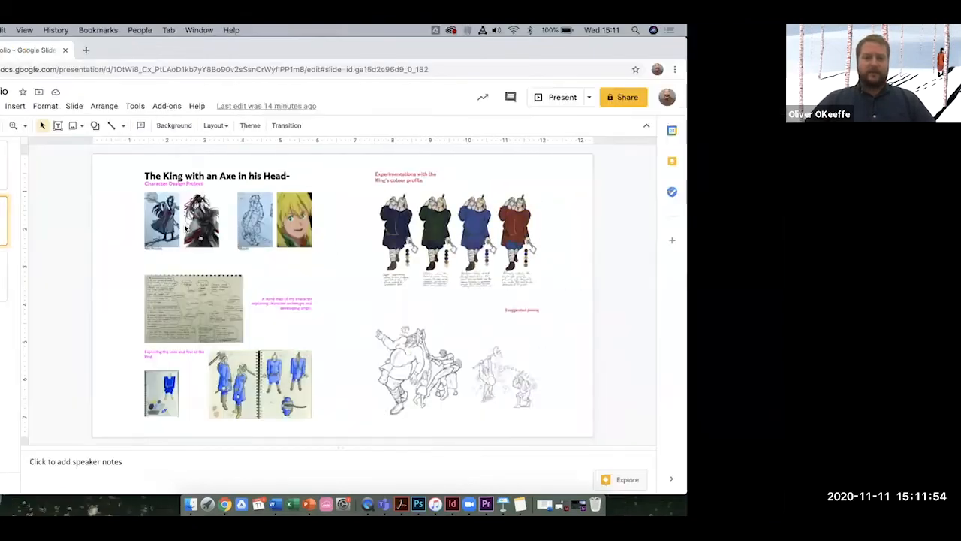
{"action": "key", "text": "super+Tab"}
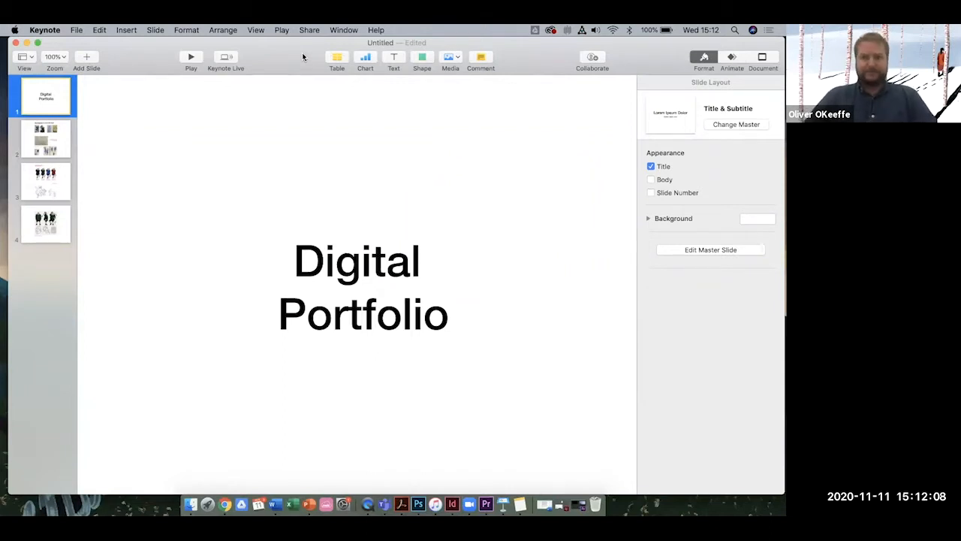
{"action": "key", "text": "super+Tab"}
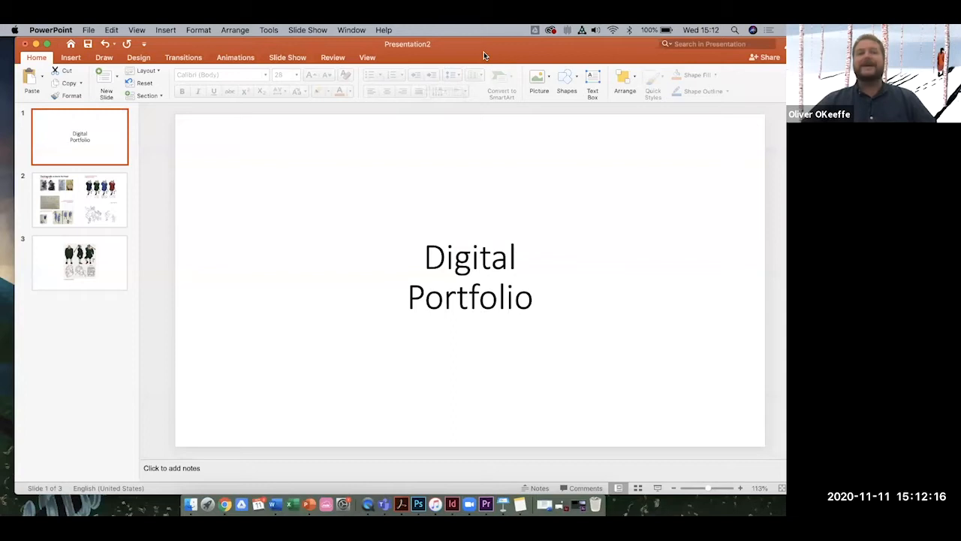
Step: Review the three-slide PowerPoint deck and slide back one desktop toward Keynote
{"action": "left_click_drag", "start_coordinate": [485, 52], "coordinate": [479, 51]}
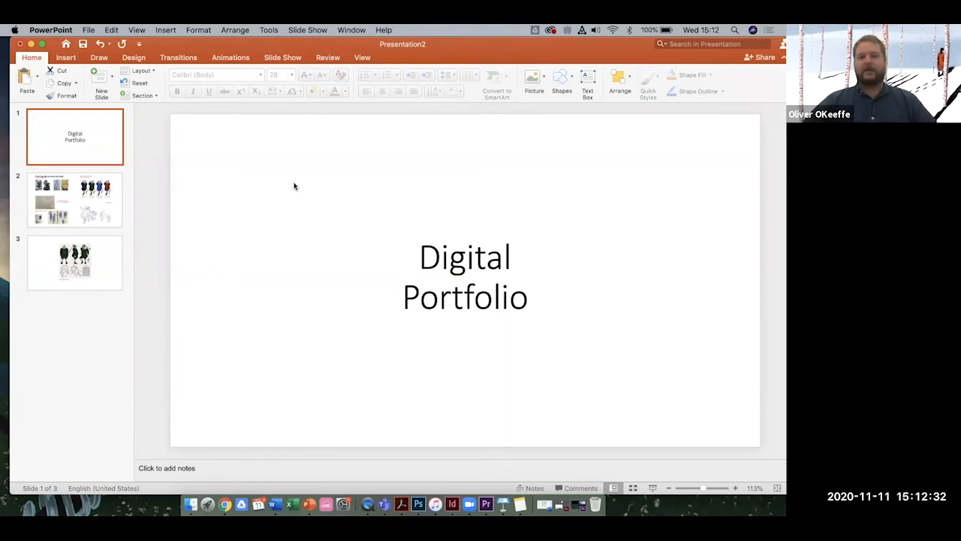
{"action": "key", "text": "ctrl+Left"}
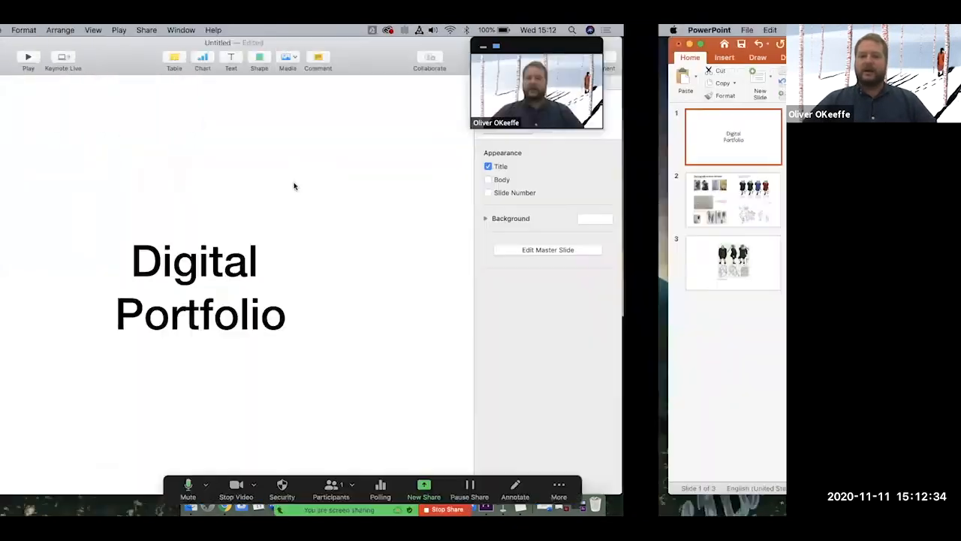
Step: Return to Google Slides and download the whole deck via File > Download > PDF document
{"action": "key", "text": "ctrl+Left"}
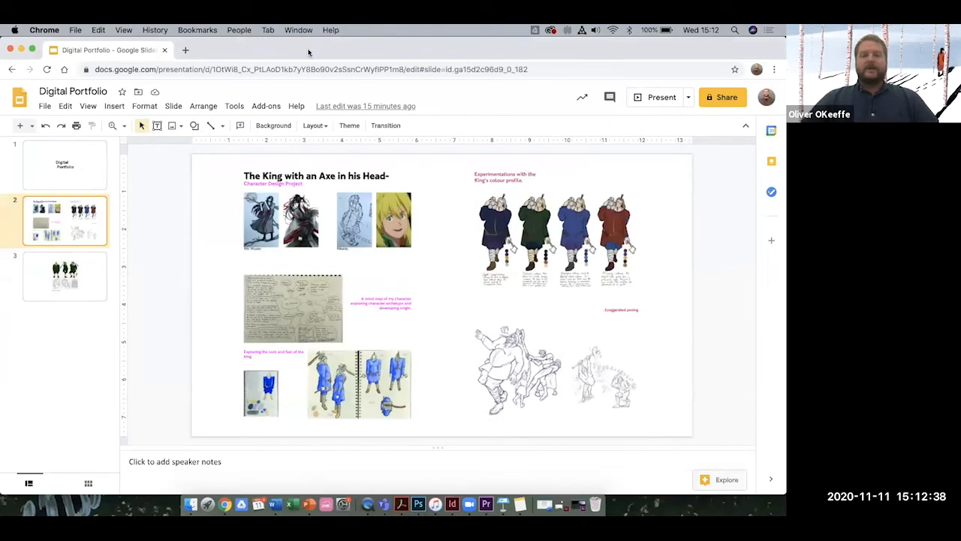
{"action": "left_click", "coordinate": [58, 168]}
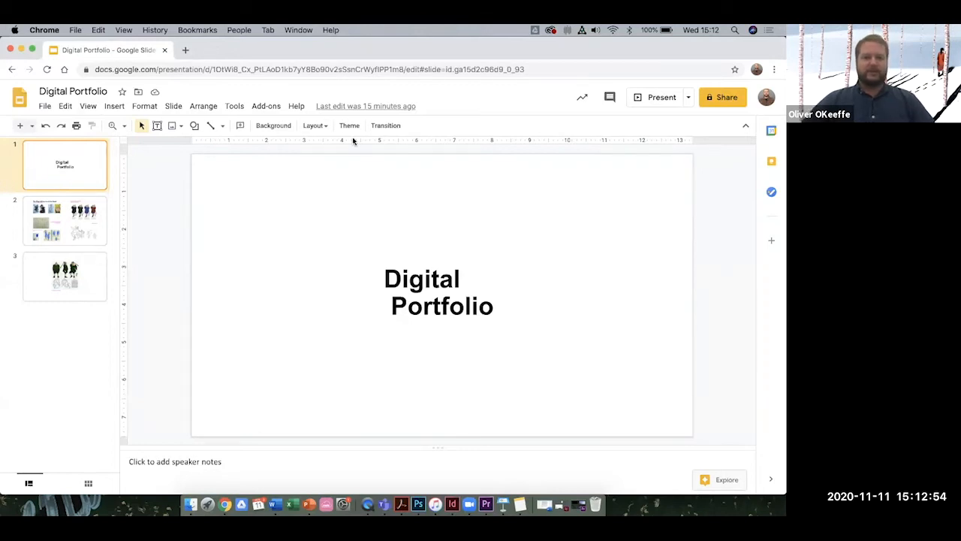
{"action": "left_click", "coordinate": [45, 106]}
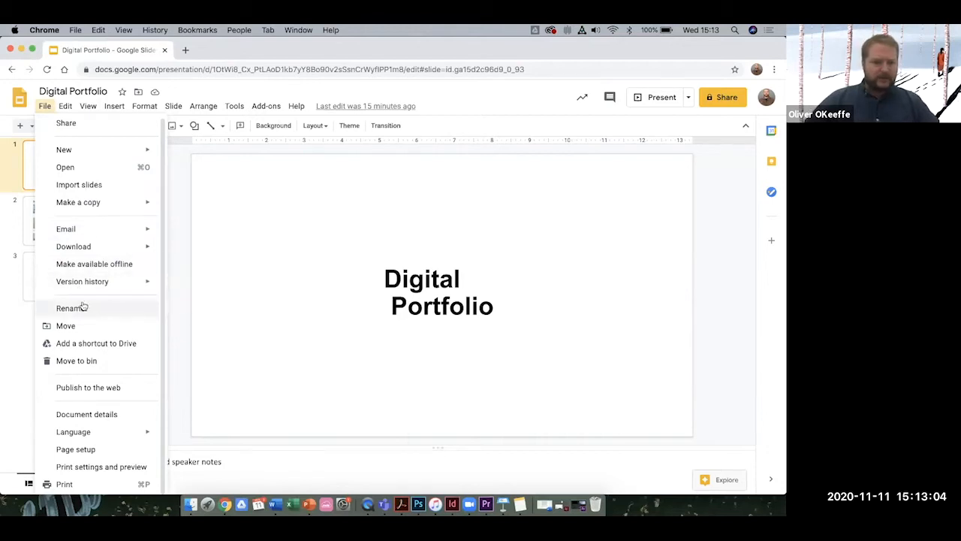
{"action": "mouse_move", "coordinate": [74, 247]}
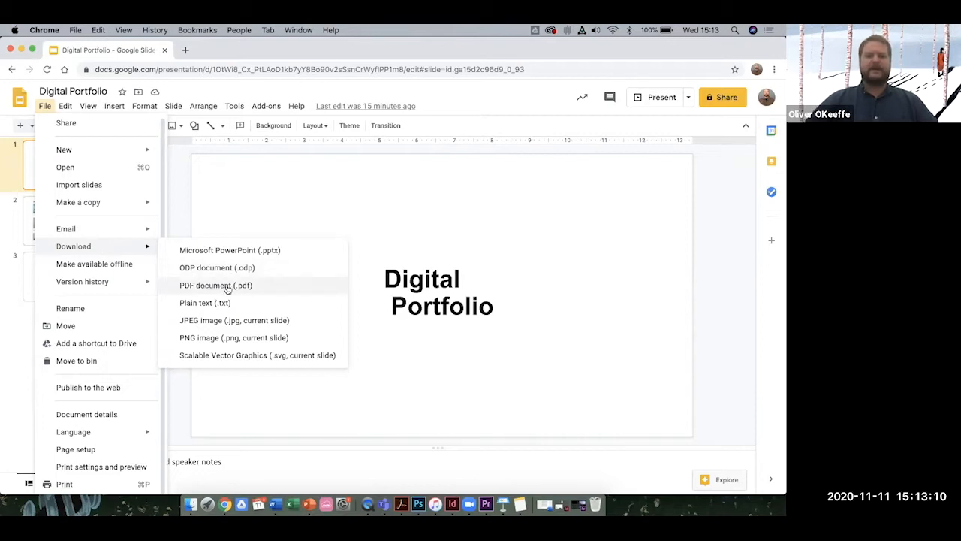
{"action": "left_click", "coordinate": [227, 287]}
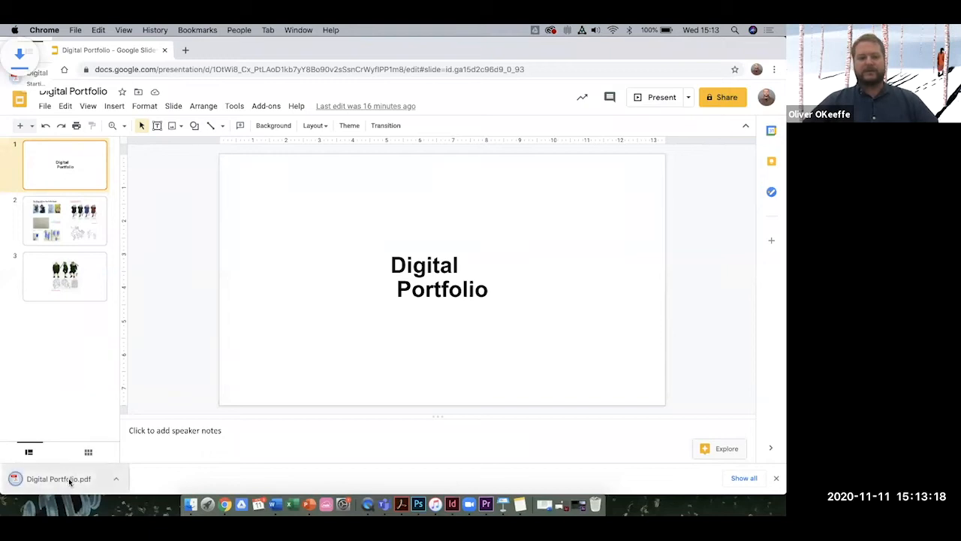
Step: Save the downloaded PDF as 'Digital Portfolio- Slides' in the Digital Portfolio folder
{"action": "left_click", "coordinate": [68, 481]}
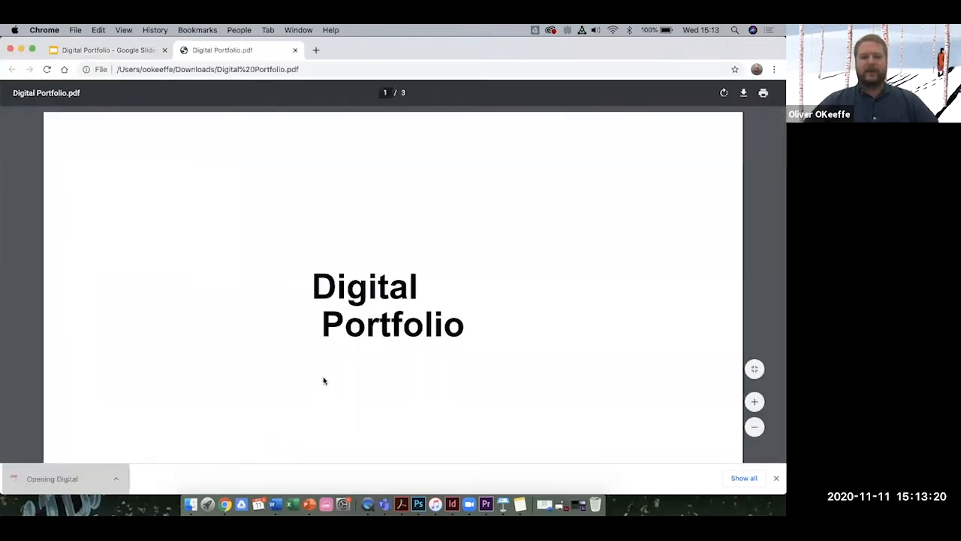
{"action": "scroll", "coordinate": [323, 380], "scroll_direction": "down", "scroll_amount": 5}
{"action": "scroll", "coordinate": [324, 380], "scroll_direction": "down", "scroll_amount": 5}
{"action": "scroll", "coordinate": [324, 380], "scroll_direction": "down", "scroll_amount": 3}
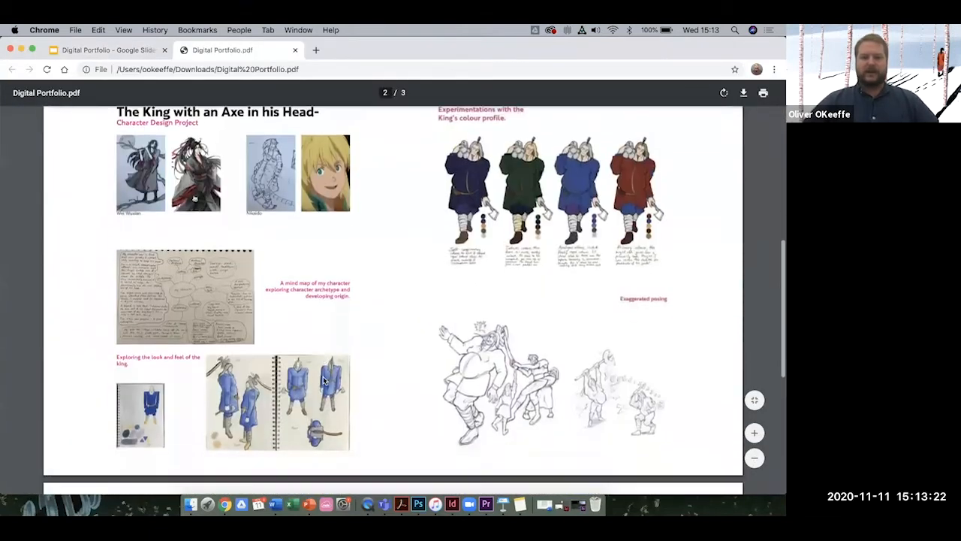
{"action": "scroll", "coordinate": [324, 380], "scroll_direction": "down", "scroll_amount": 5}
{"action": "scroll", "coordinate": [324, 380], "scroll_direction": "down", "scroll_amount": 5}
{"action": "scroll", "coordinate": [323, 380], "scroll_direction": "down", "scroll_amount": 2}
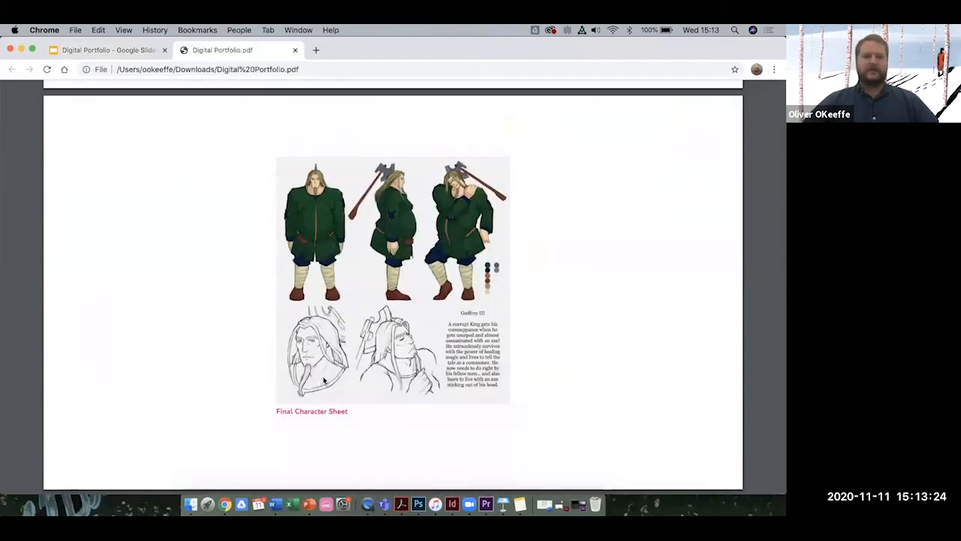
{"action": "scroll", "coordinate": [324, 380], "scroll_direction": "up", "scroll_amount": 8}
{"action": "scroll", "coordinate": [323, 380], "scroll_direction": "up", "scroll_amount": 8}
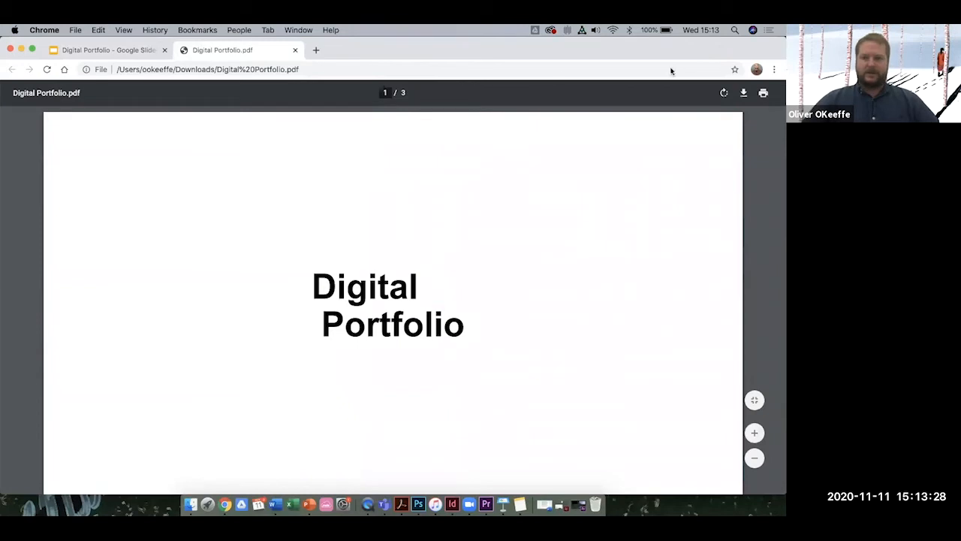
{"action": "left_click", "coordinate": [744, 93]}
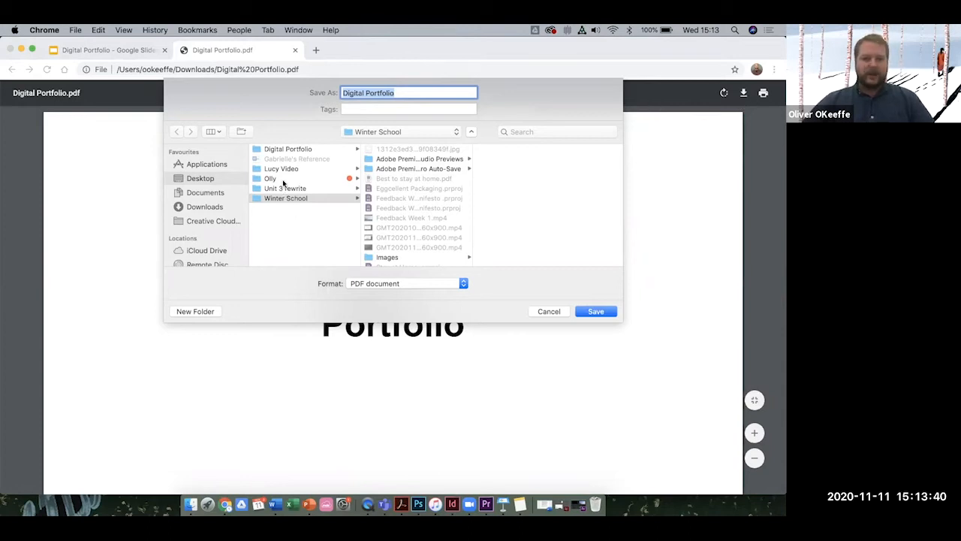
{"action": "left_click", "coordinate": [288, 148]}
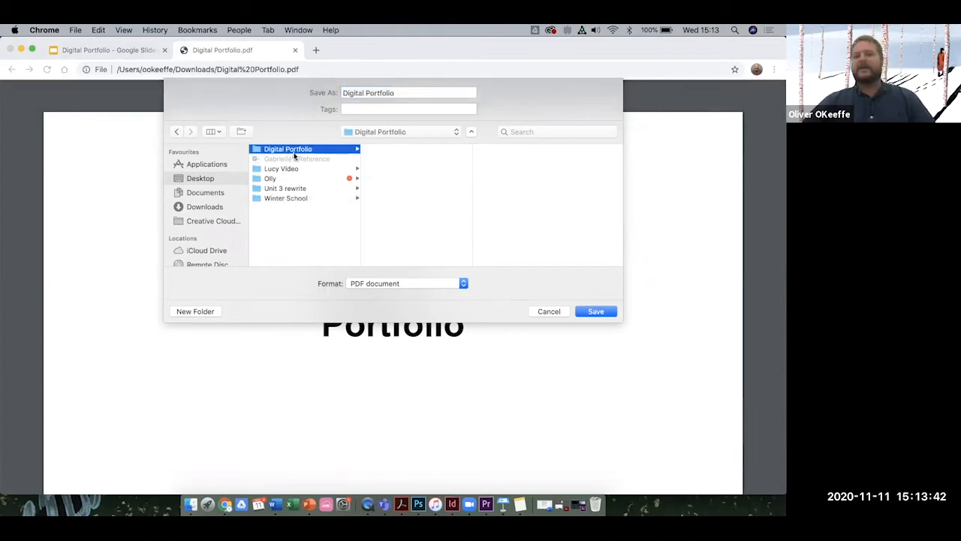
{"action": "left_click", "coordinate": [397, 93]}
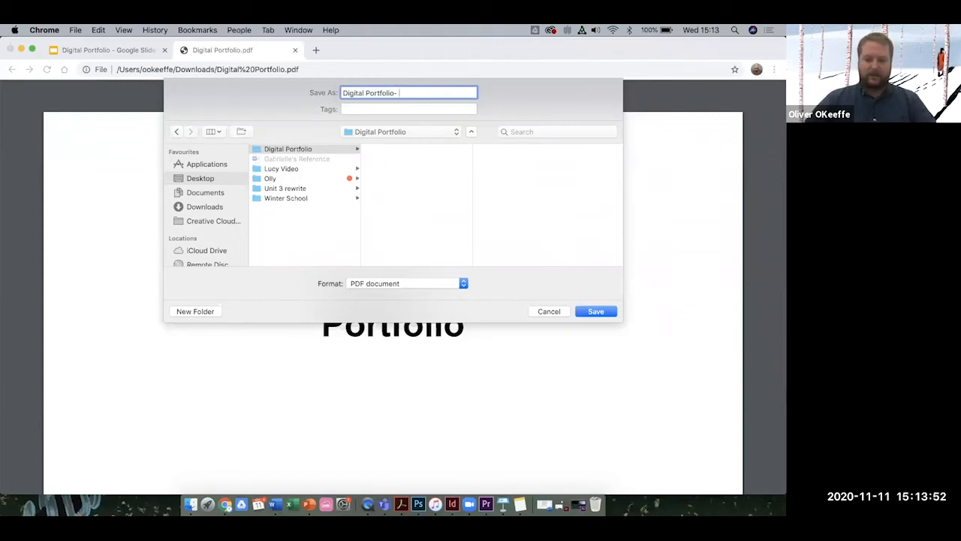
{"action": "type", "text": "S"}
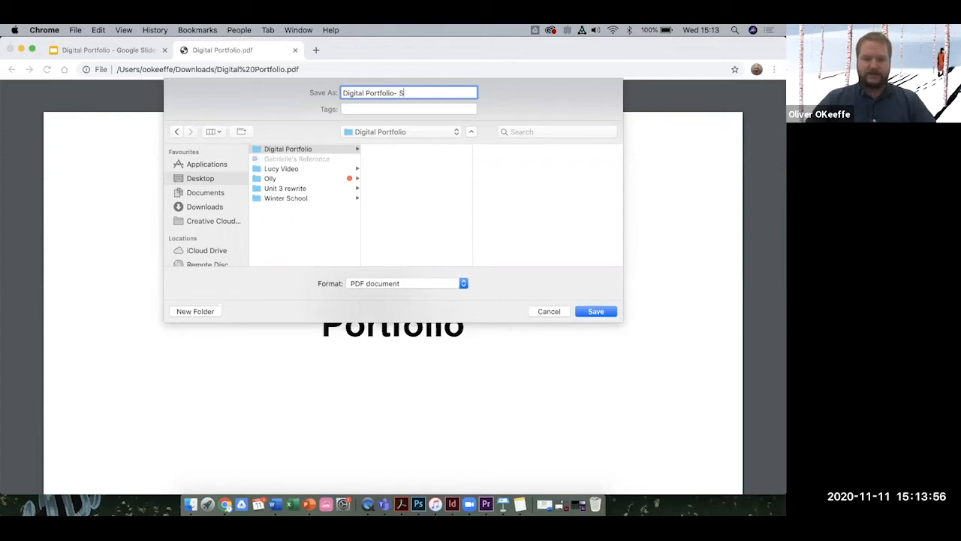
{"action": "type", "text": "lides"}
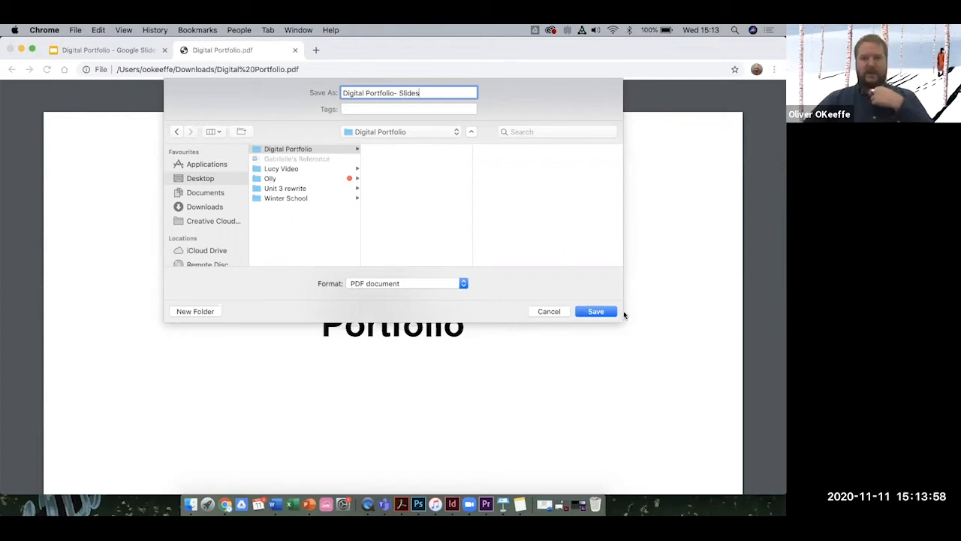
{"action": "left_click", "coordinate": [597, 312]}
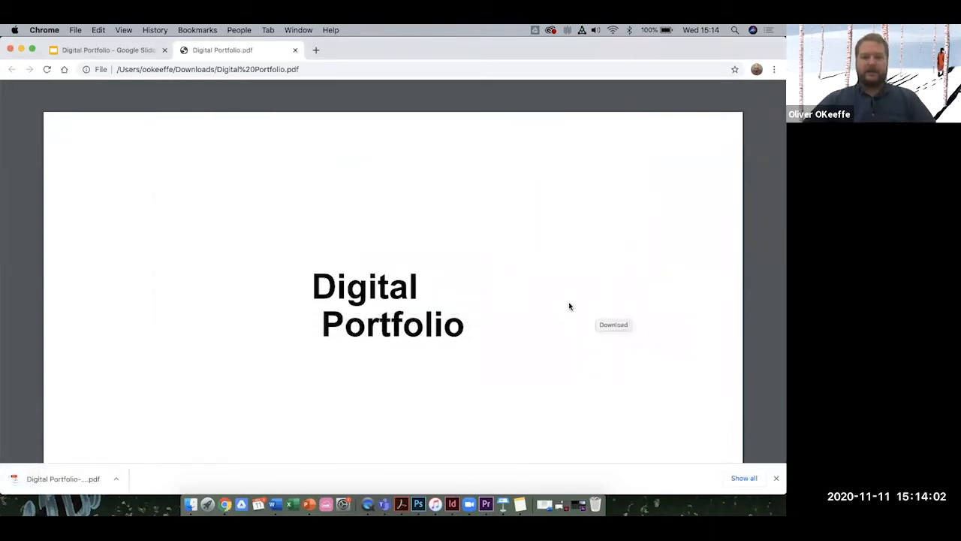
Step: Open 'Digital Portfolio- Slides.pdf' from the folder in Acrobat, check its pages, and close it
{"action": "key", "text": "ctrl+Right"}
{"action": "key", "text": "ctrl+Right"}
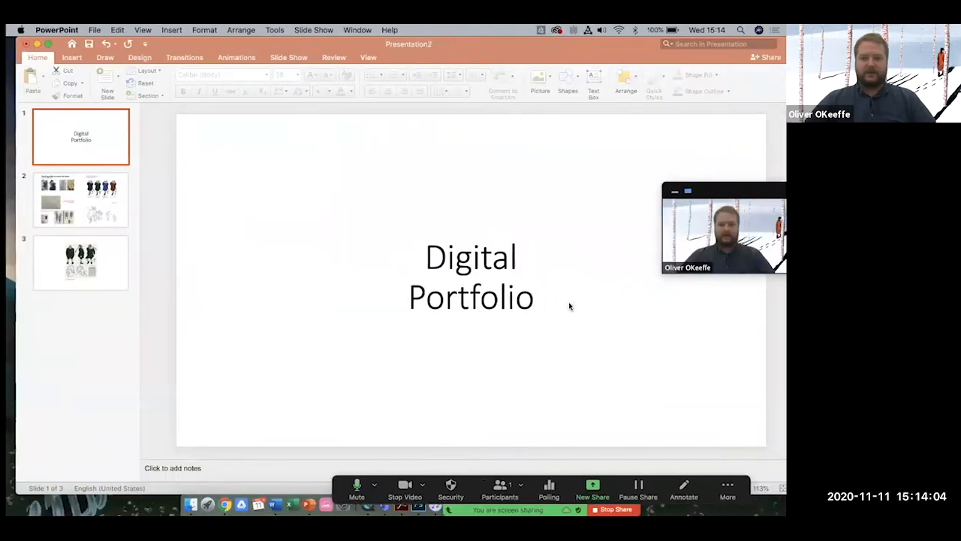
{"action": "key", "text": "ctrl+Right"}
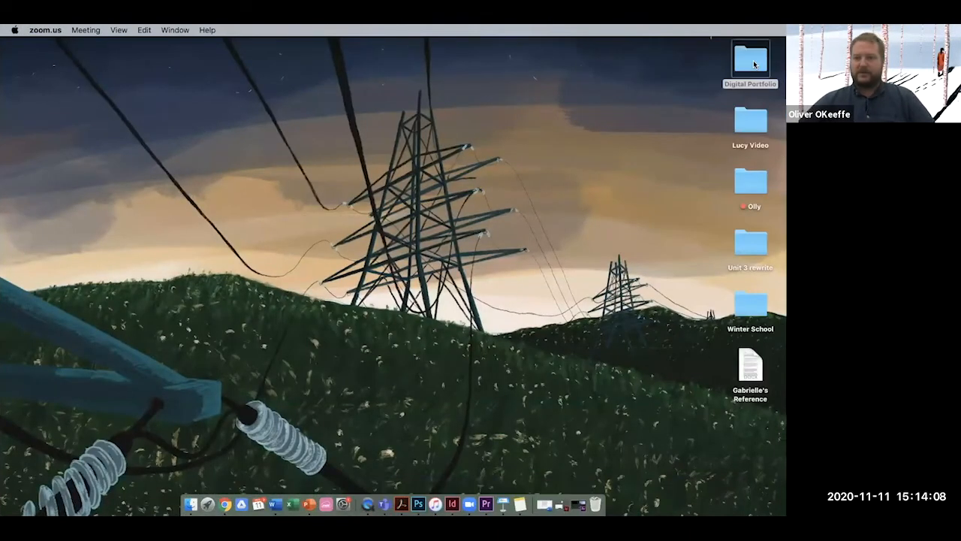
{"action": "double_click", "coordinate": [755, 64]}
{"action": "double_click", "coordinate": [398, 129]}
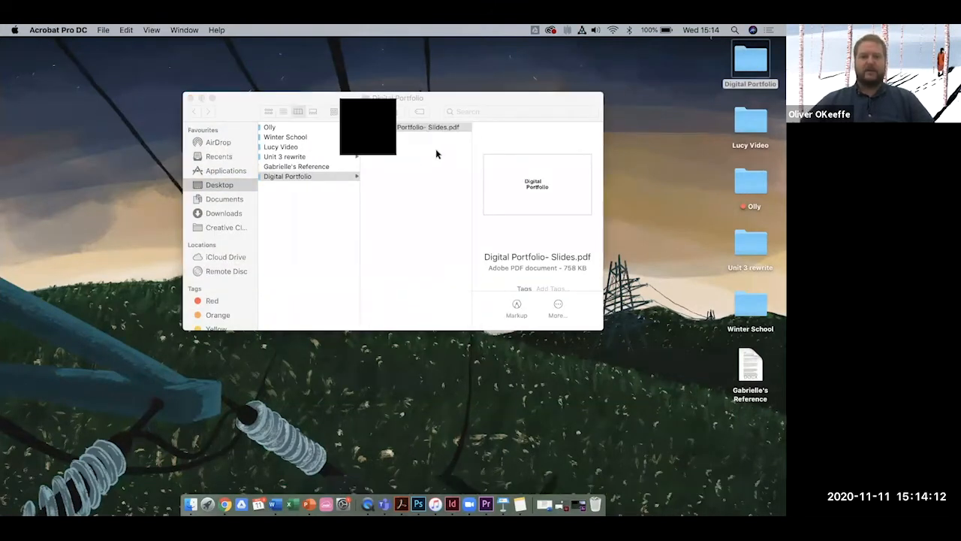
{"action": "scroll", "coordinate": [260, 275], "scroll_direction": "down", "scroll_amount": 1}
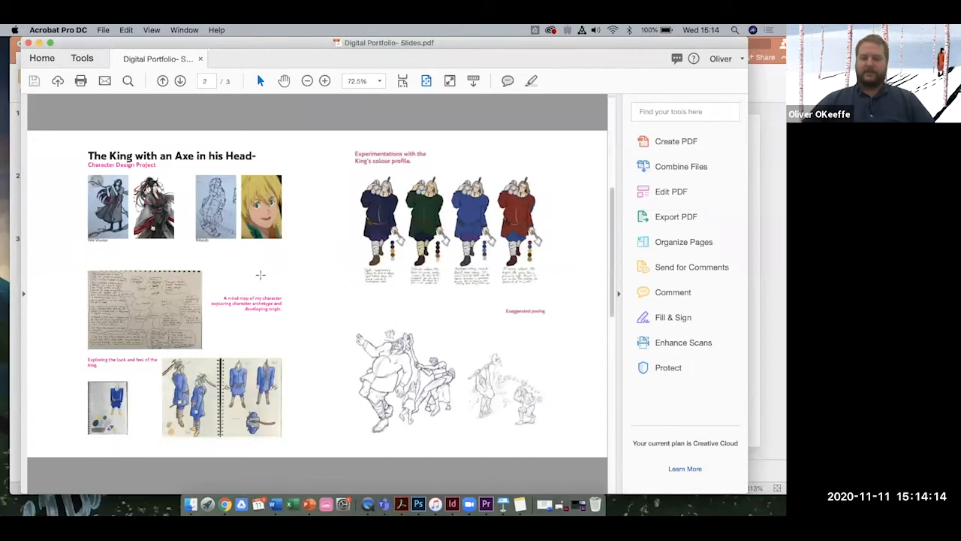
{"action": "scroll", "coordinate": [260, 275], "scroll_direction": "down", "scroll_amount": 1}
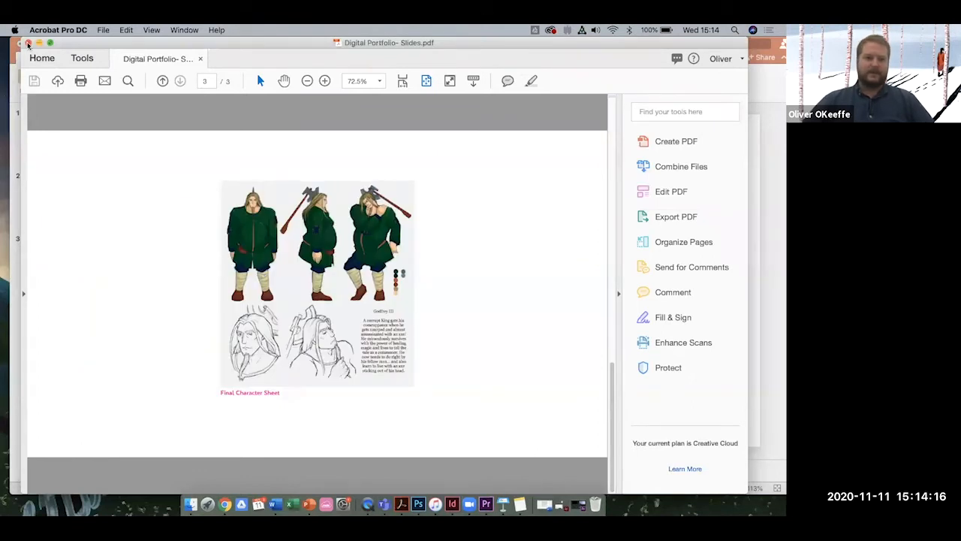
{"action": "left_click", "coordinate": [29, 43]}
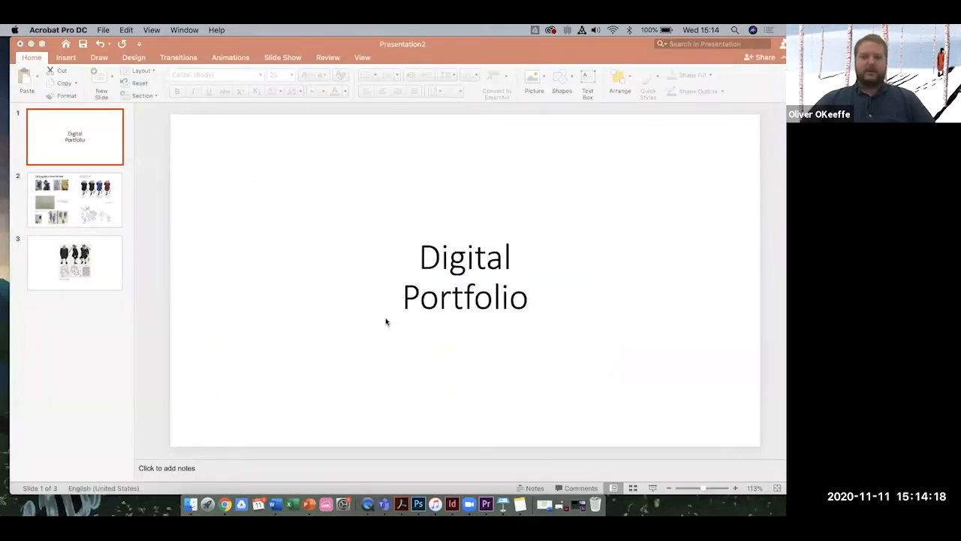
Step: Switch back to the Keynote deck and bring up its File menu for exporting
{"action": "key", "text": "super+Tab"}
{"action": "key", "text": "super+Tab"}
{"action": "key", "text": "super+Tab"}
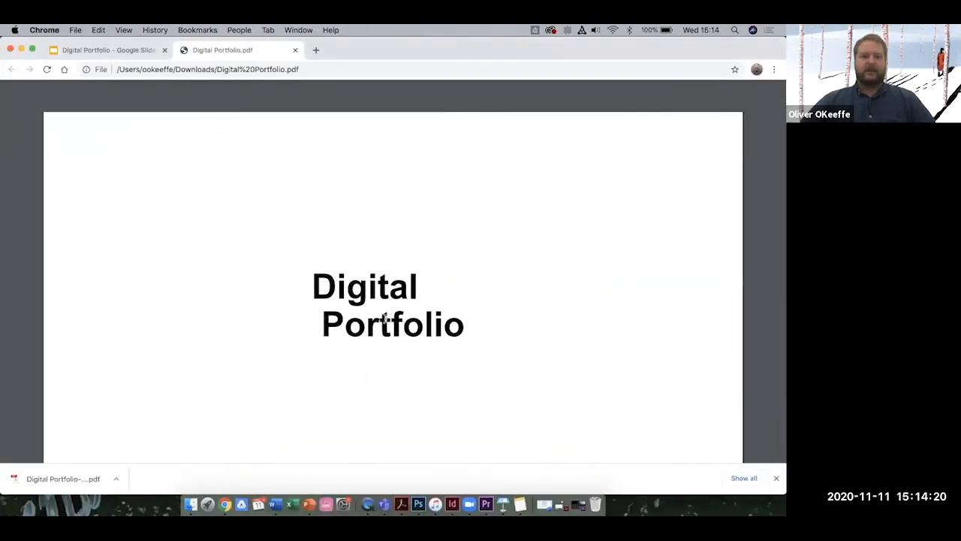
{"action": "key", "text": "super+Tab"}
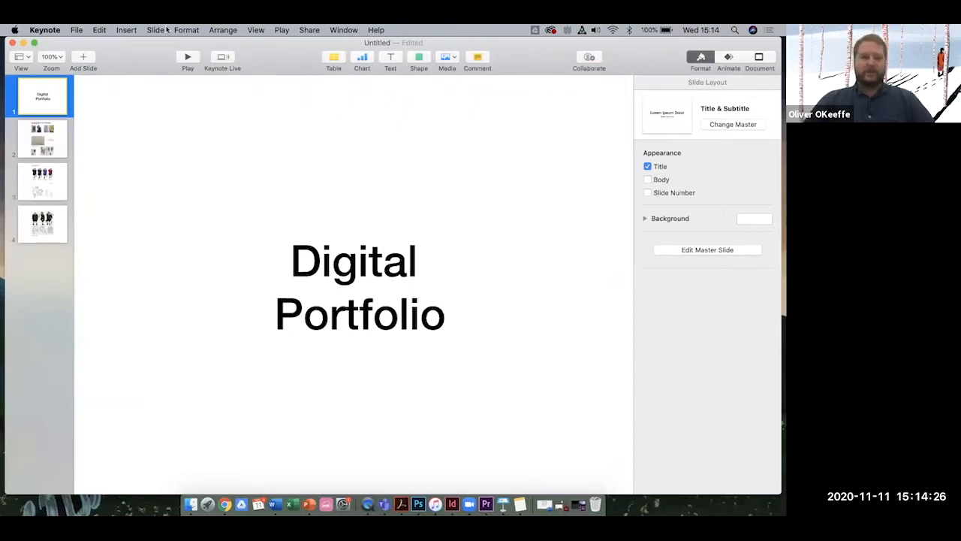
{"action": "left_click", "coordinate": [76, 30]}
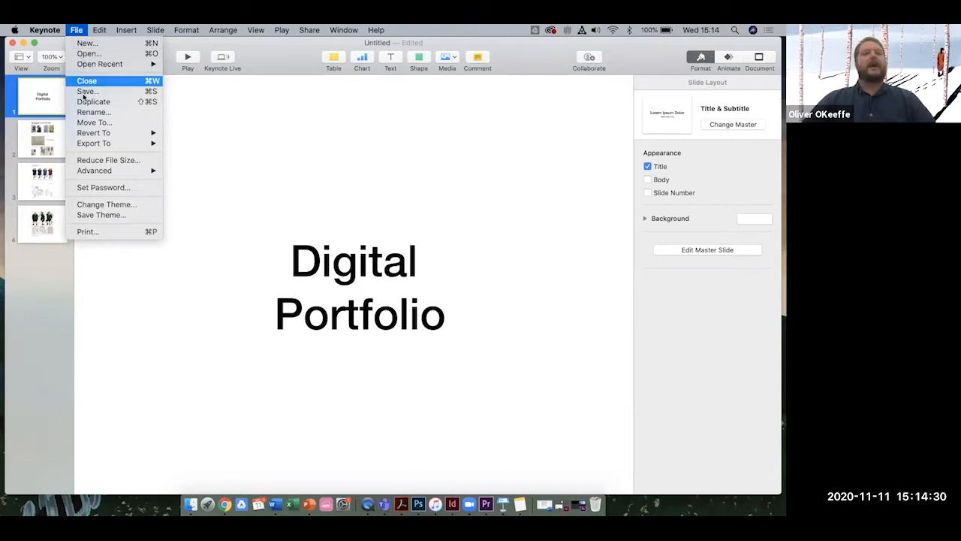
{"action": "mouse_move", "coordinate": [93, 143]}
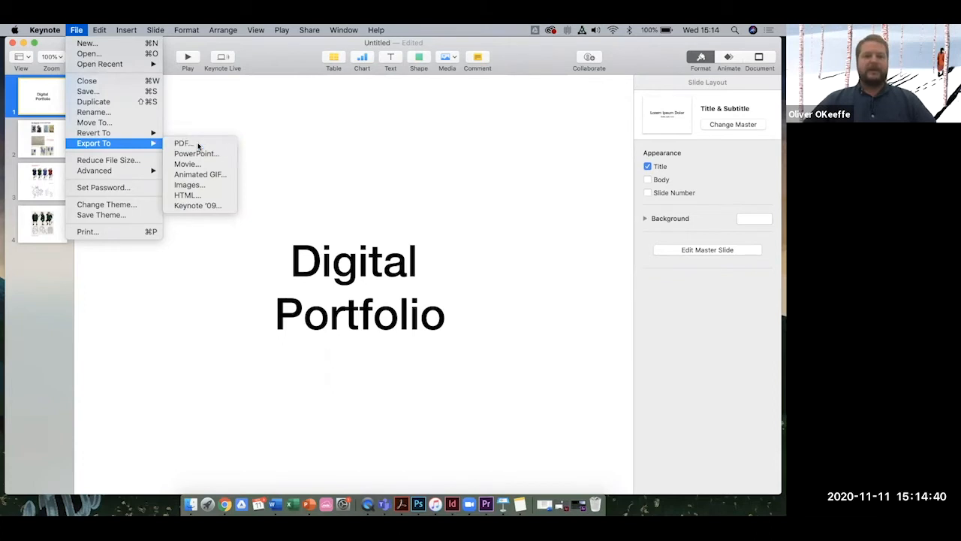
Step: Start a PDF export with Image Quality kept at Best and continue to the save step
{"action": "left_click", "coordinate": [198, 145]}
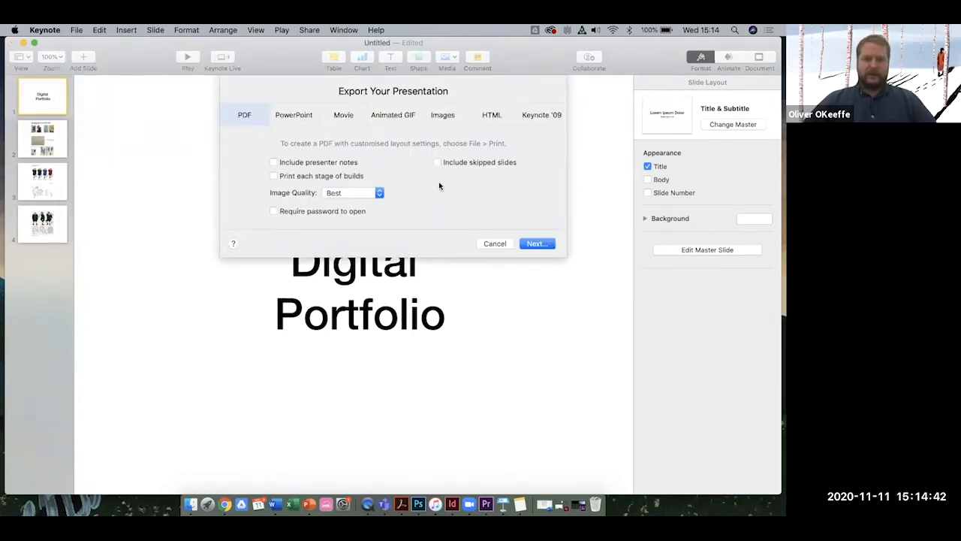
{"action": "left_click", "coordinate": [380, 194]}
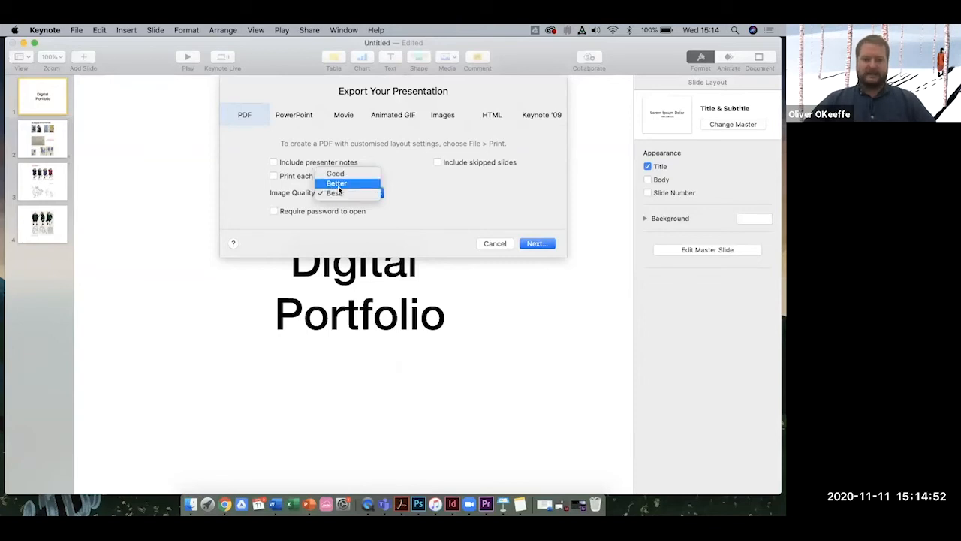
{"action": "left_click", "coordinate": [338, 193]}
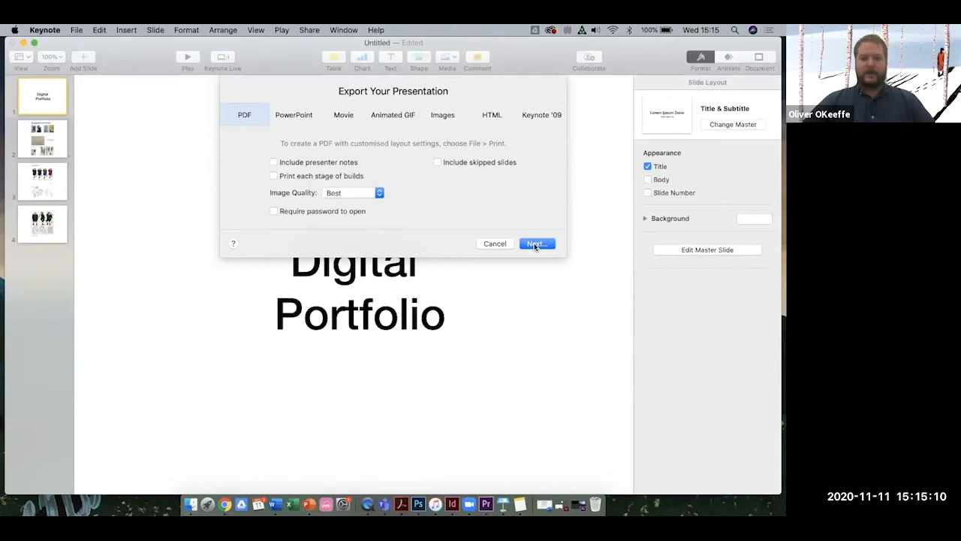
{"action": "left_click", "coordinate": [535, 244]}
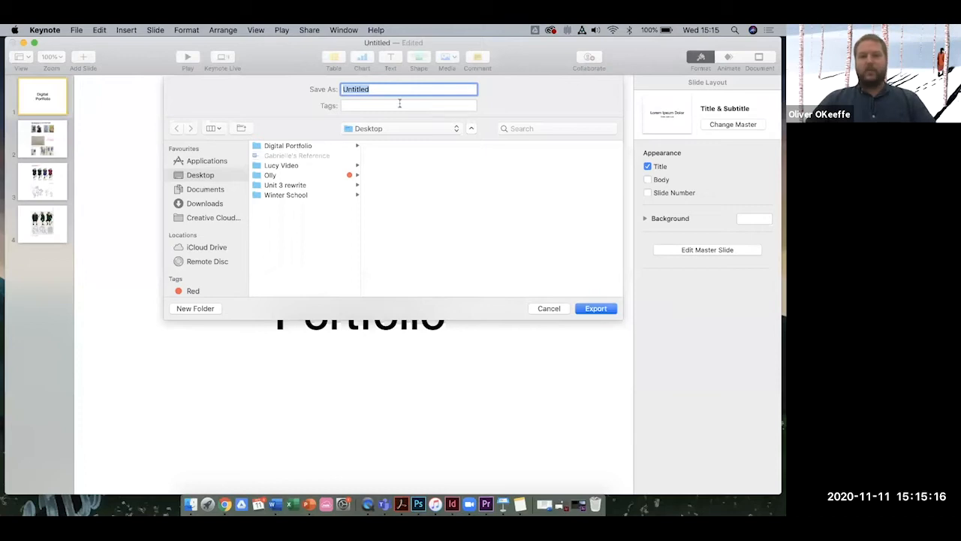
Step: Name the export 'Digital Portfolio- Keynote' and export it into the Digital Portfolio folder
{"action": "key", "text": "BackSpace"}
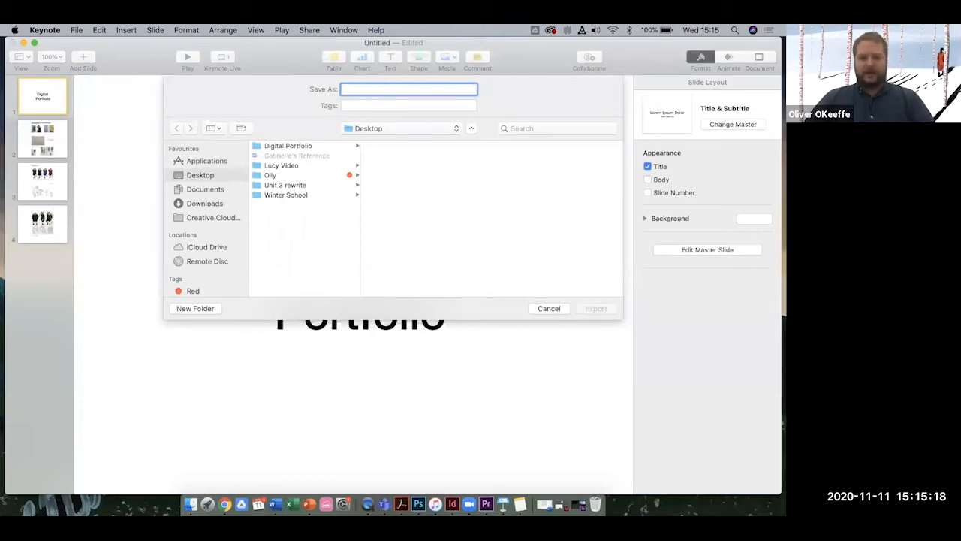
{"action": "type", "text": "Digital"}
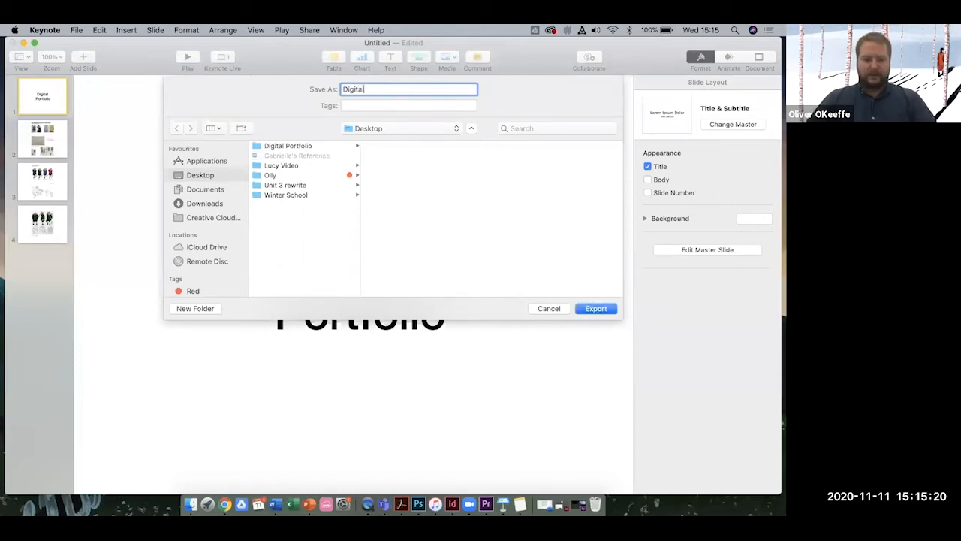
{"action": "type", "text": " Portfolio- Keynot"}
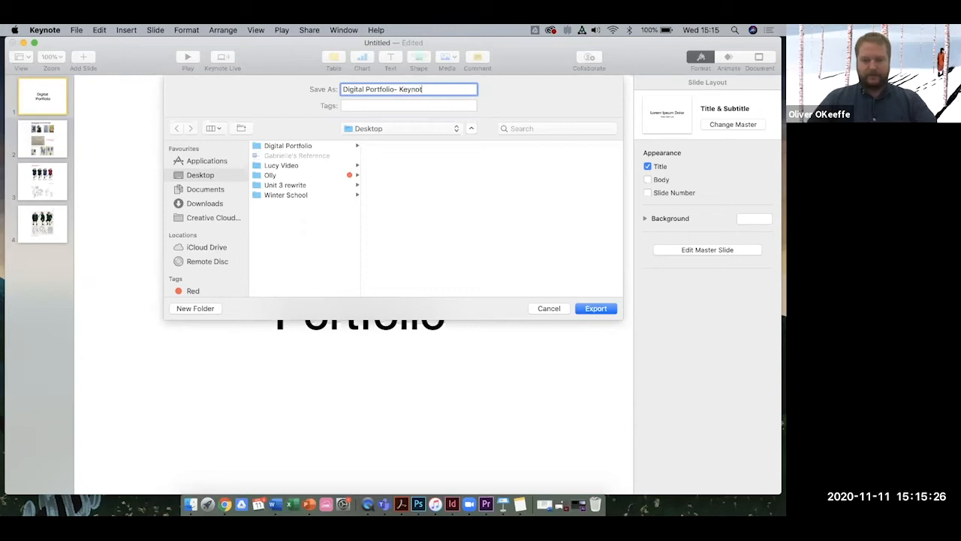
{"action": "type", "text": "e"}
{"action": "left_click", "coordinate": [288, 146]}
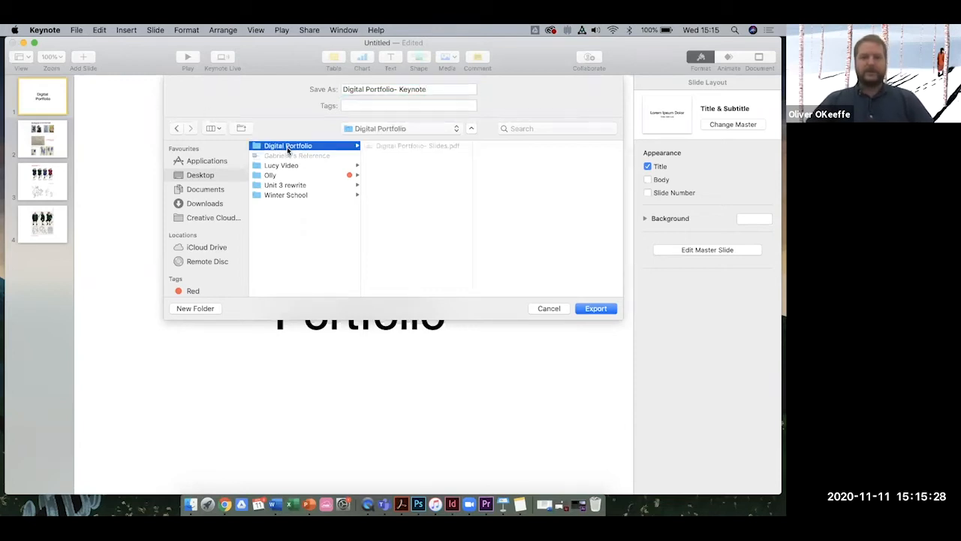
{"action": "left_click", "coordinate": [596, 308]}
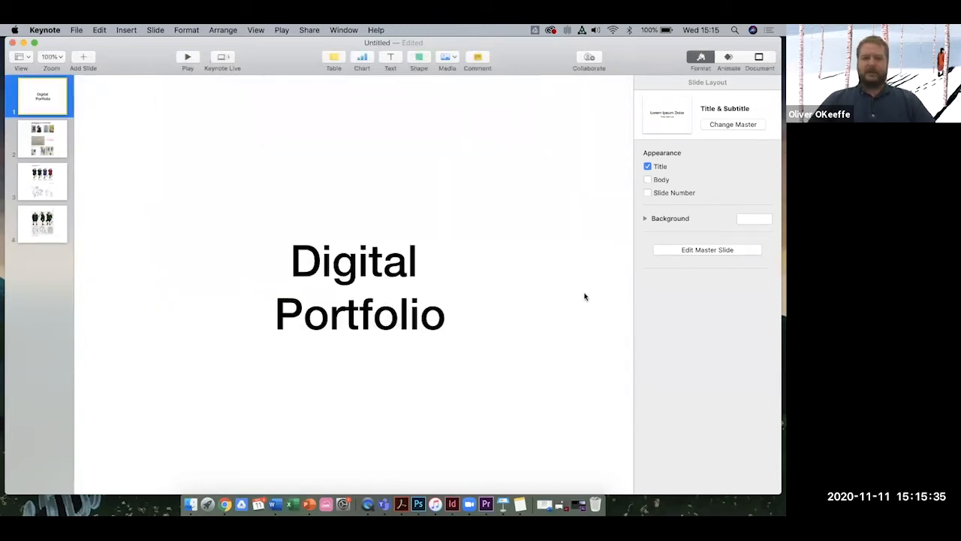
Step: From the Digital Portfolio folder in Finder, open the 'Digital Portfolio- Keynote' PDF in Acrobat
{"action": "key", "text": "ctrl+Right"}
{"action": "key", "text": "ctrl+Right"}
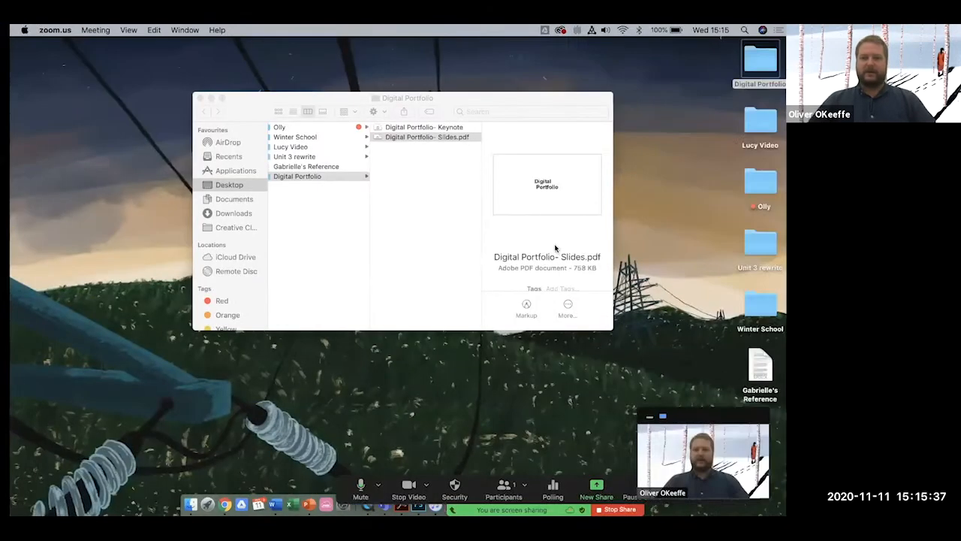
{"action": "left_click", "coordinate": [425, 131]}
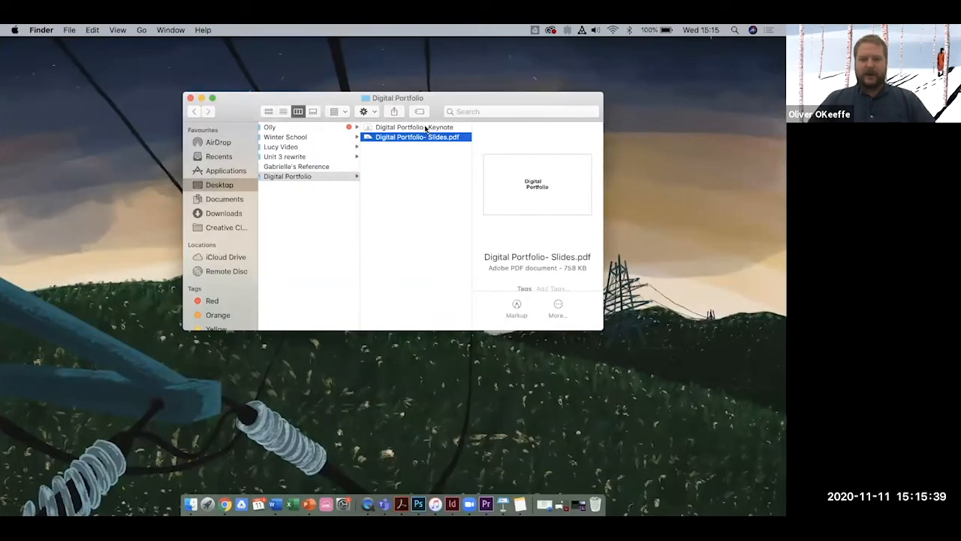
{"action": "left_click", "coordinate": [425, 127]}
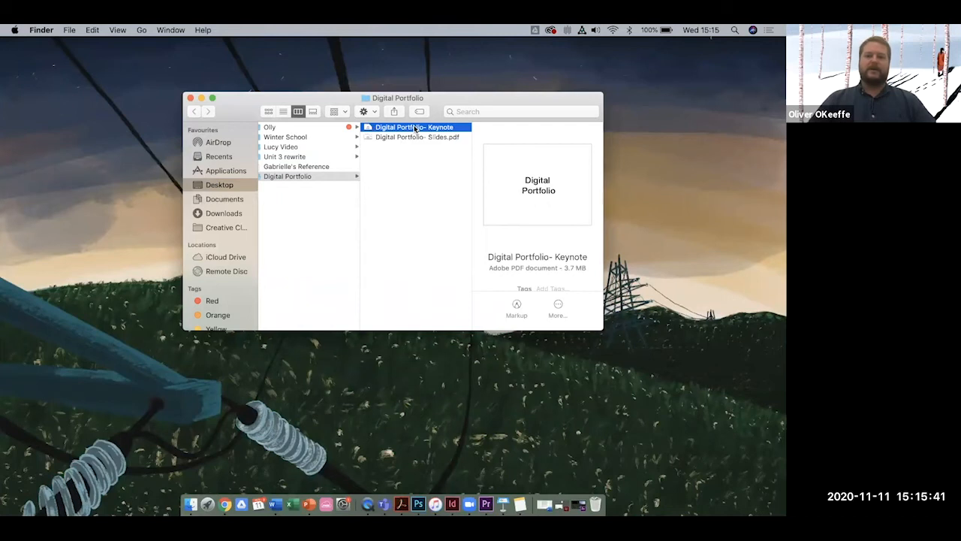
{"action": "double_click", "coordinate": [416, 129]}
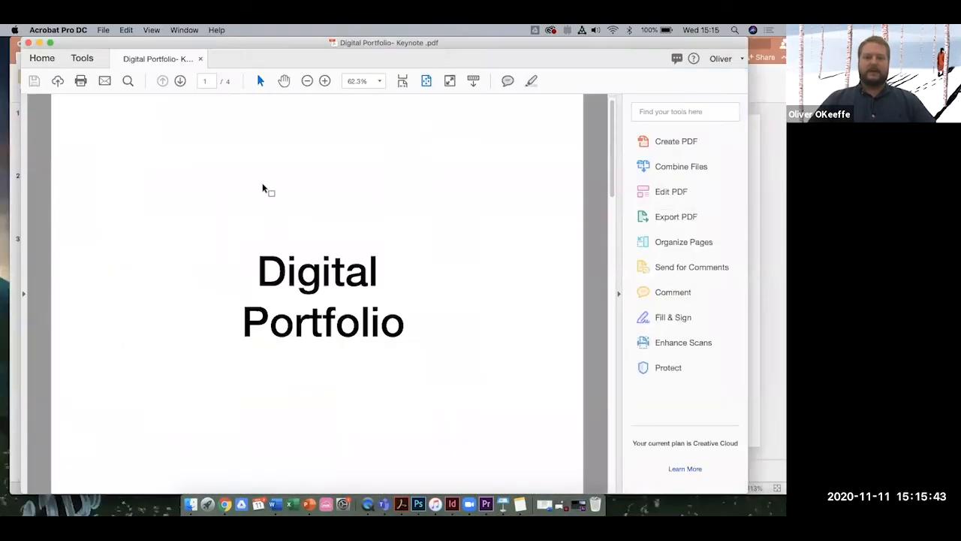
Step: Jump to the PDF's last page to confirm page 4 exported, then return to PowerPoint
{"action": "key", "text": "Down"}
{"action": "key", "text": "Down"}
{"action": "key", "text": "Down"}
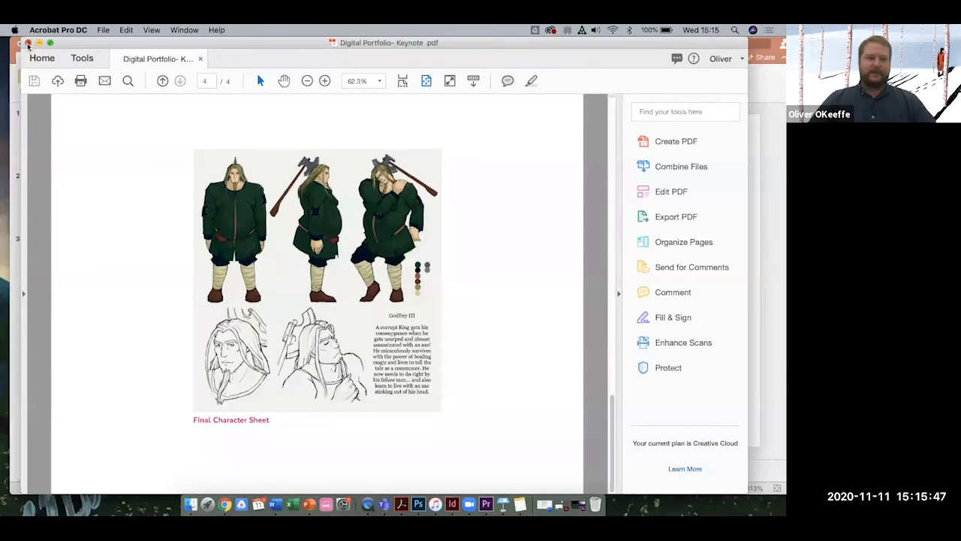
{"action": "key", "text": "super+Tab"}
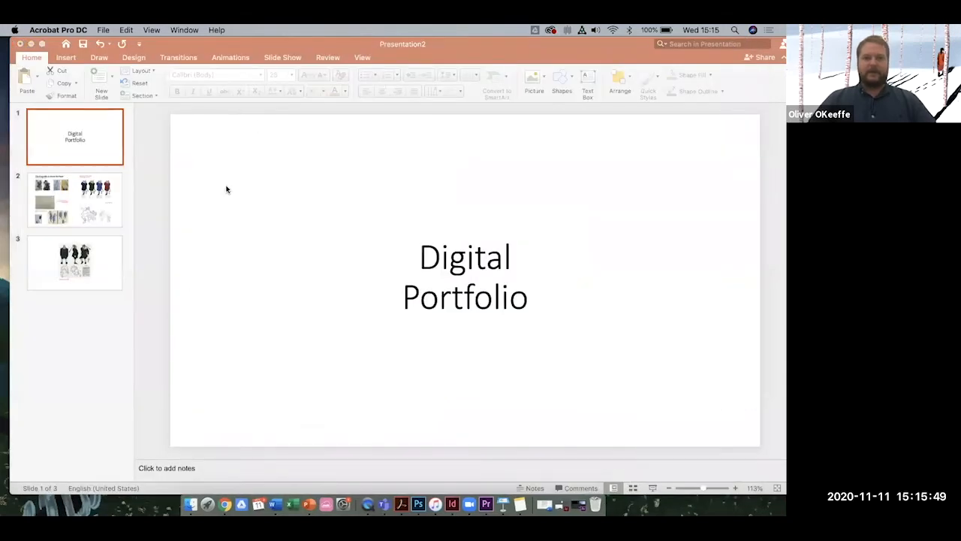
Step: Review PowerPoint slides 2 and 3, return to the title slide, then switch to the Slides PDF in Chrome
{"action": "left_click", "coordinate": [280, 38]}
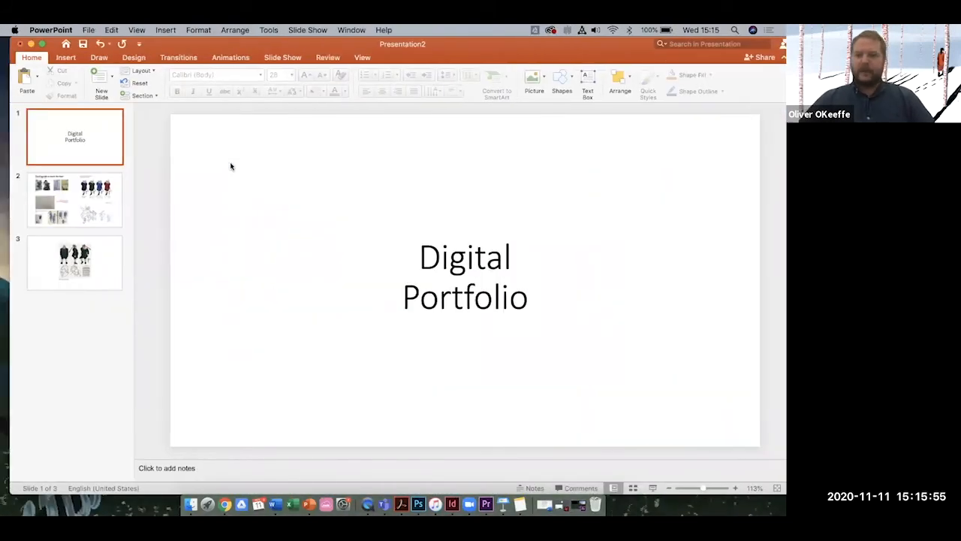
{"action": "left_click", "coordinate": [95, 201]}
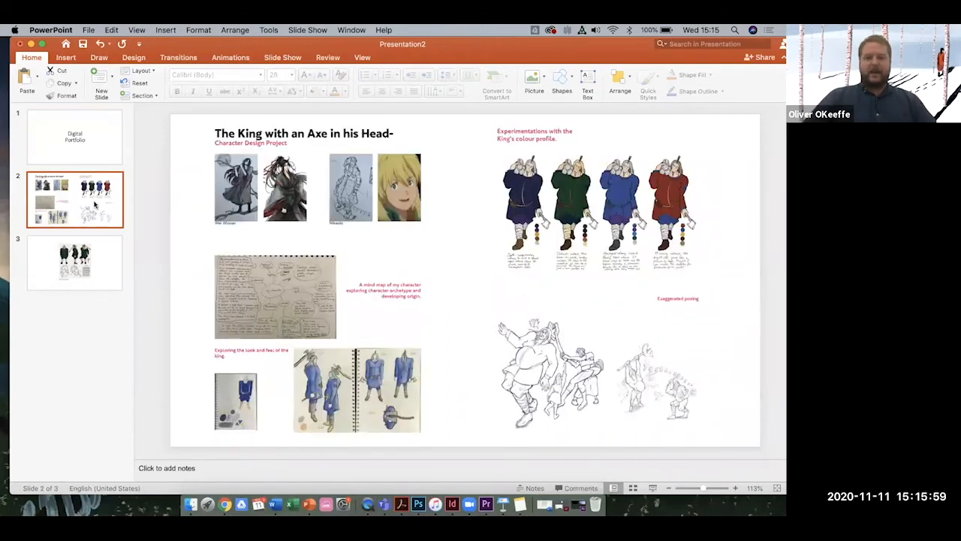
{"action": "key", "text": "Down"}
{"action": "key", "text": "Home"}
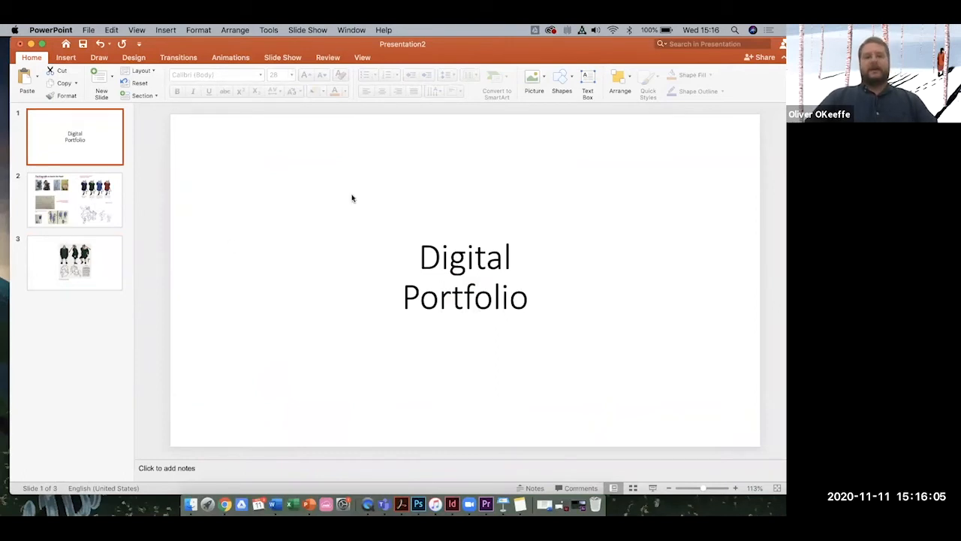
{"action": "key", "text": "ctrl+Right"}
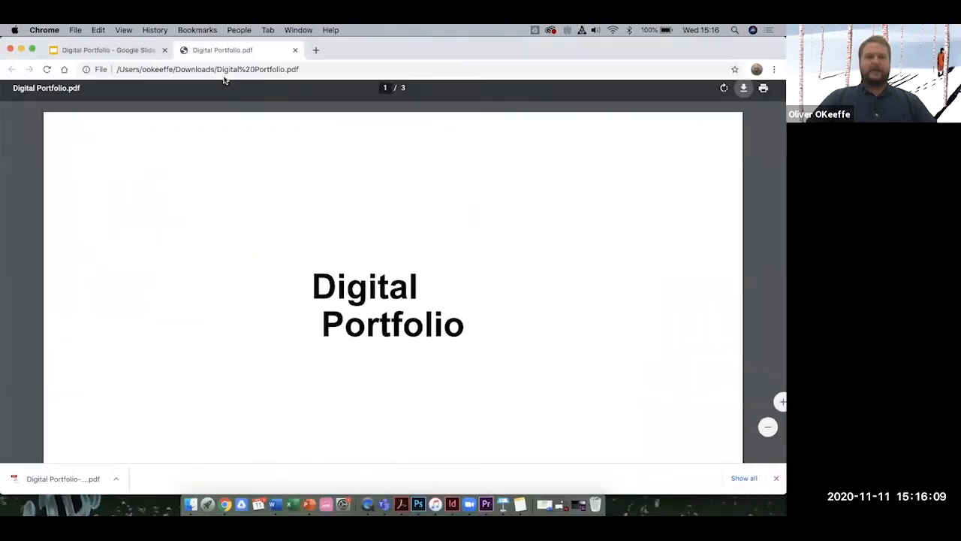
Step: View slides 2 and 3 of the Google Slides deck, then switch to the Keynote version
{"action": "left_click", "coordinate": [112, 50]}
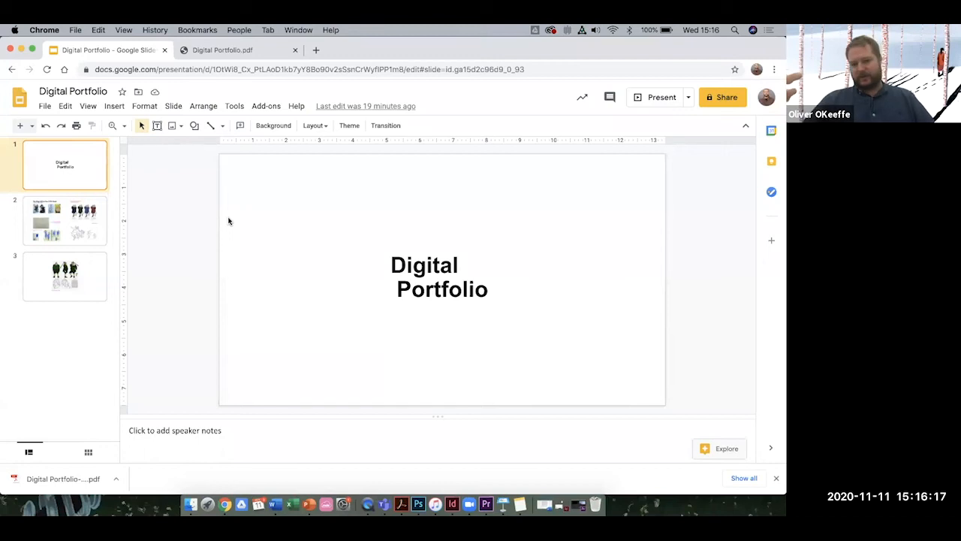
{"action": "left_click", "coordinate": [85, 222]}
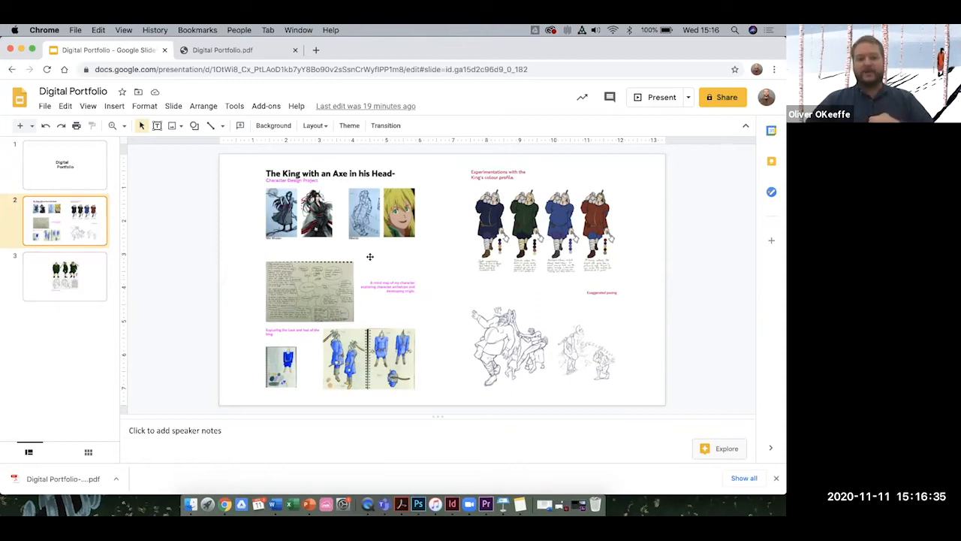
{"action": "left_click", "coordinate": [67, 287]}
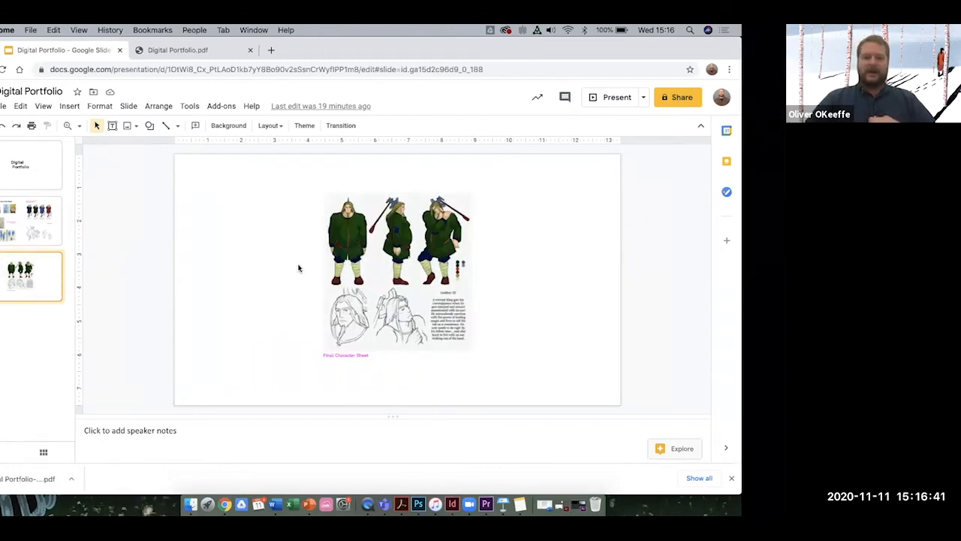
{"action": "key", "text": "super+Tab"}
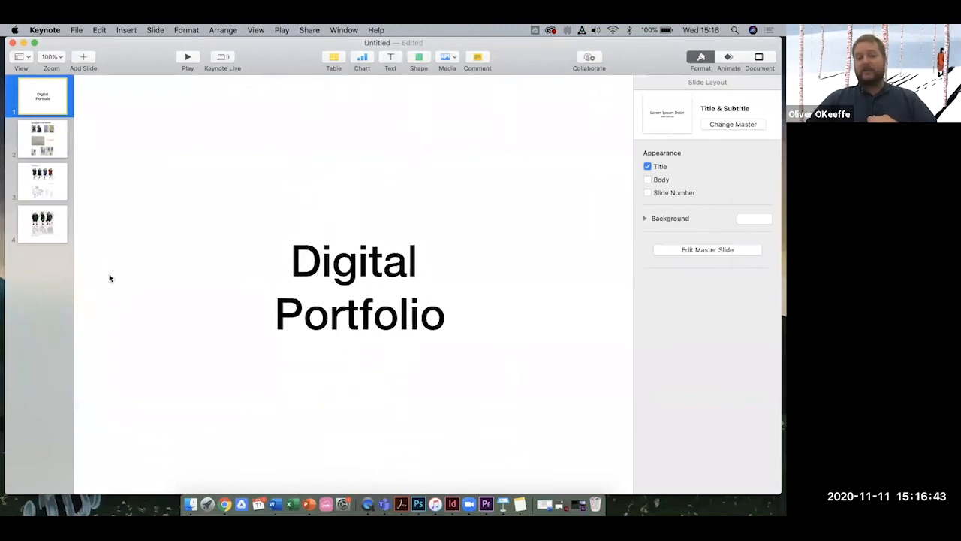
Step: View Keynote slides 2 and 3 from the navigator thumbnails
{"action": "left_click", "coordinate": [37, 140]}
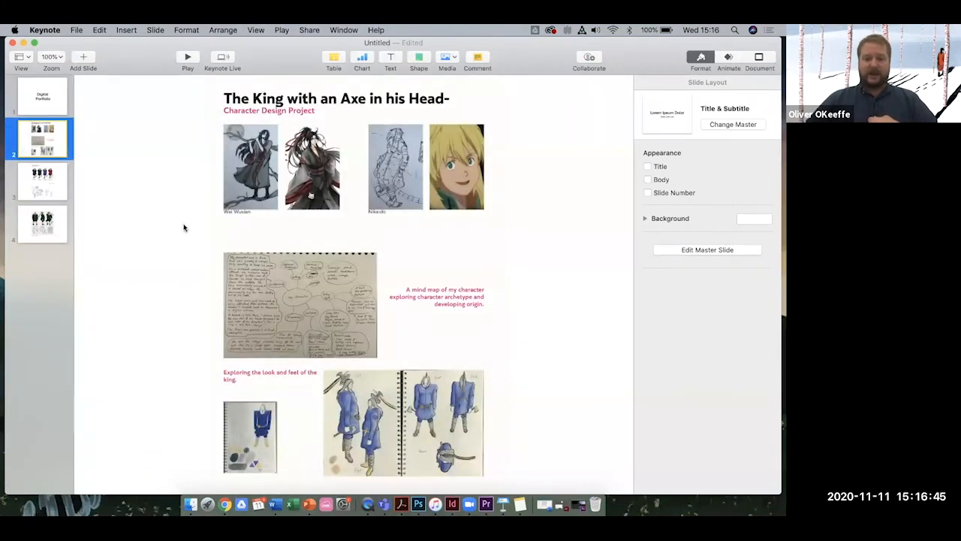
{"action": "left_click", "coordinate": [45, 185]}
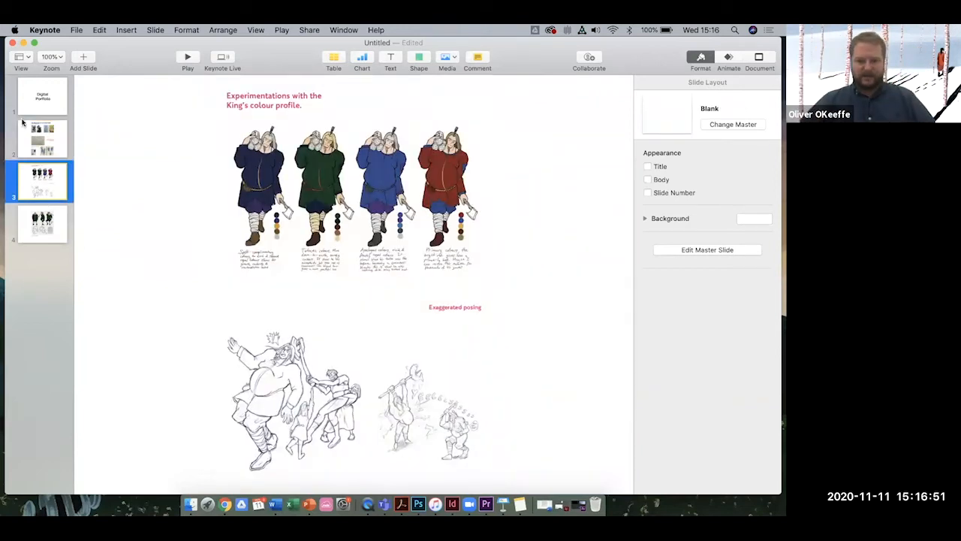
{"action": "scroll", "coordinate": [163, 284], "scroll_direction": "down", "scroll_amount": 1}
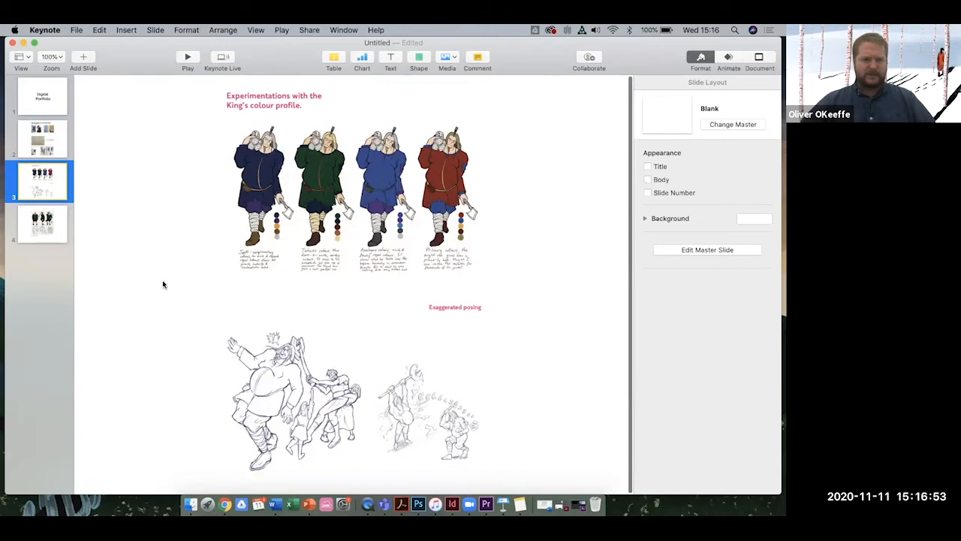
{"action": "scroll", "coordinate": [158, 278], "scroll_direction": "down", "scroll_amount": 1}
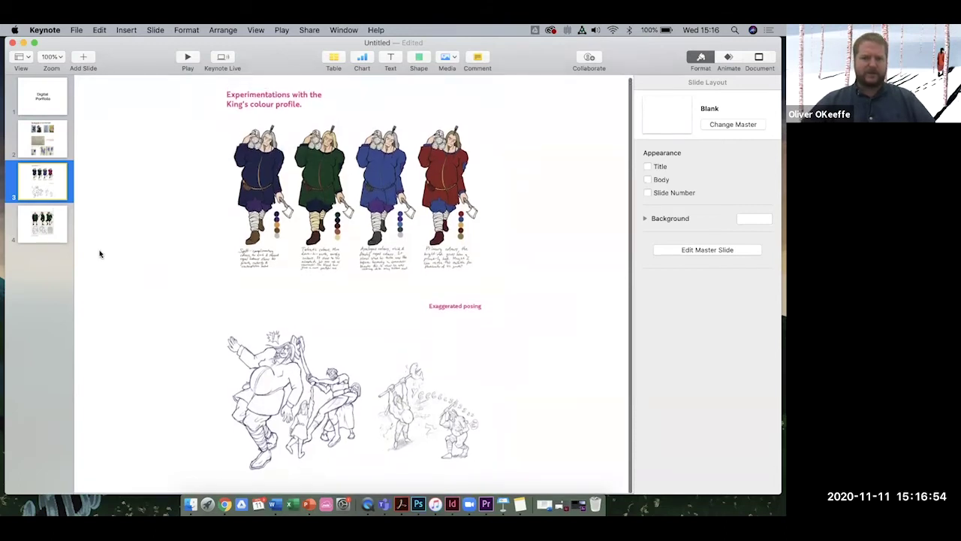
{"action": "left_click", "coordinate": [43, 222]}
{"action": "left_click", "coordinate": [42, 146]}
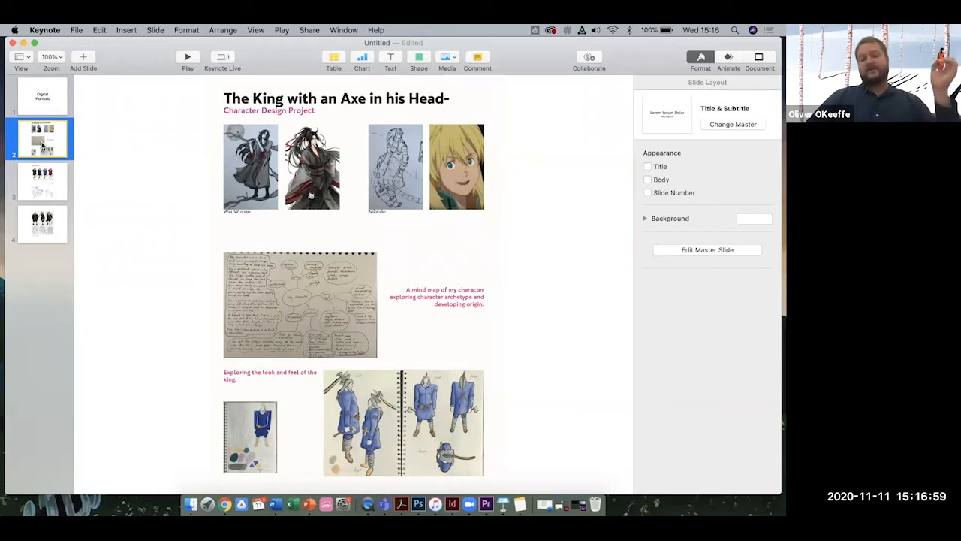
Step: Step through to the final Keynote slide with arrow keys, then switch to PowerPoint
{"action": "key", "text": "Down"}
{"action": "key", "text": "Down"}
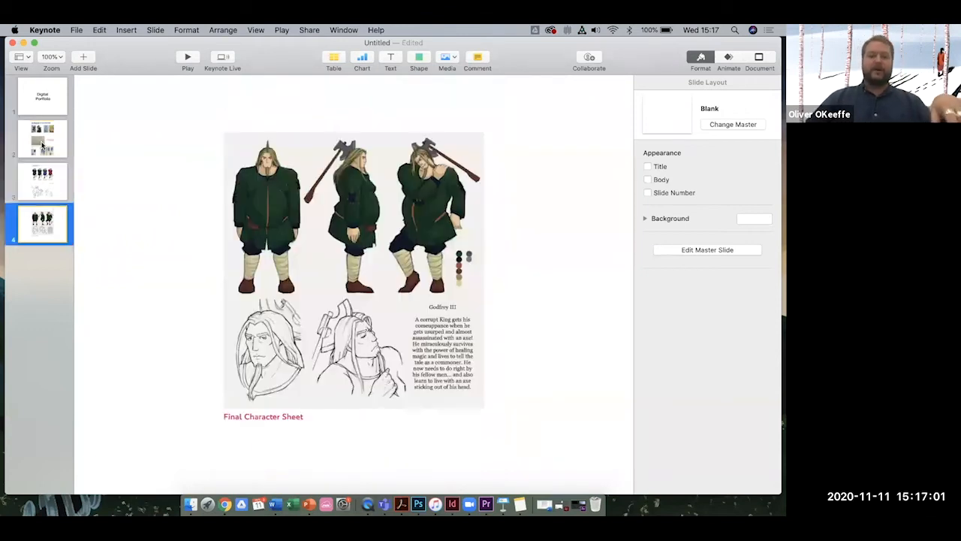
{"action": "key", "text": "Up"}
{"action": "key", "text": "Up"}
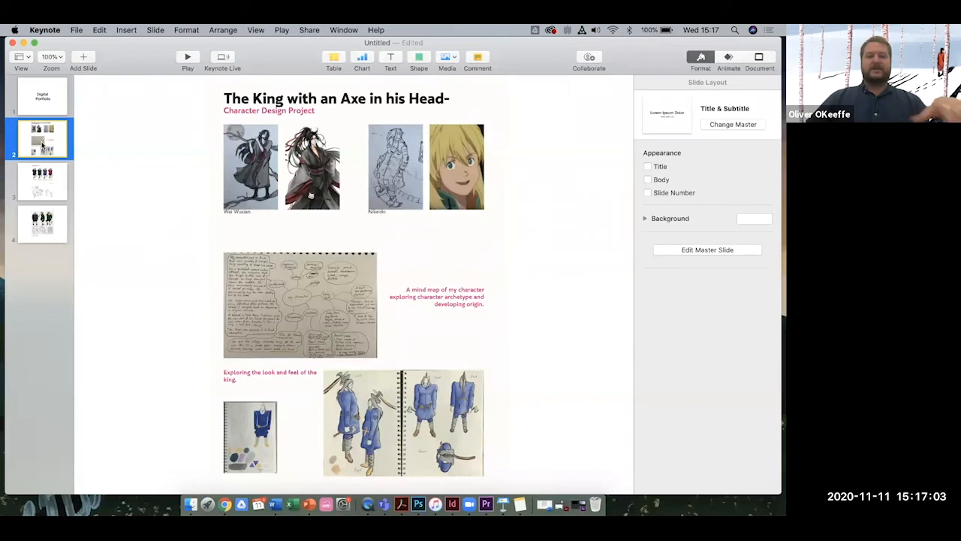
{"action": "key", "text": "Down"}
{"action": "key", "text": "Down"}
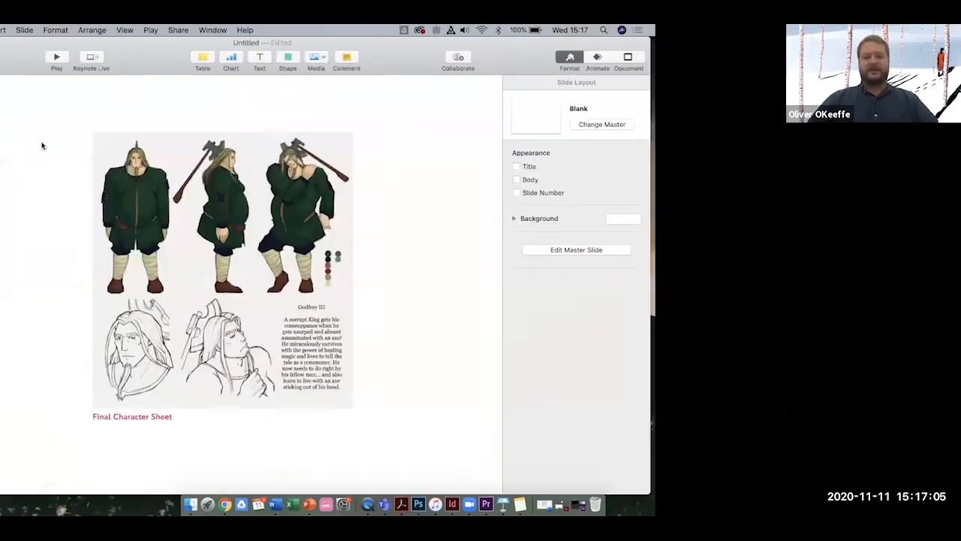
{"action": "key", "text": "super+Tab"}
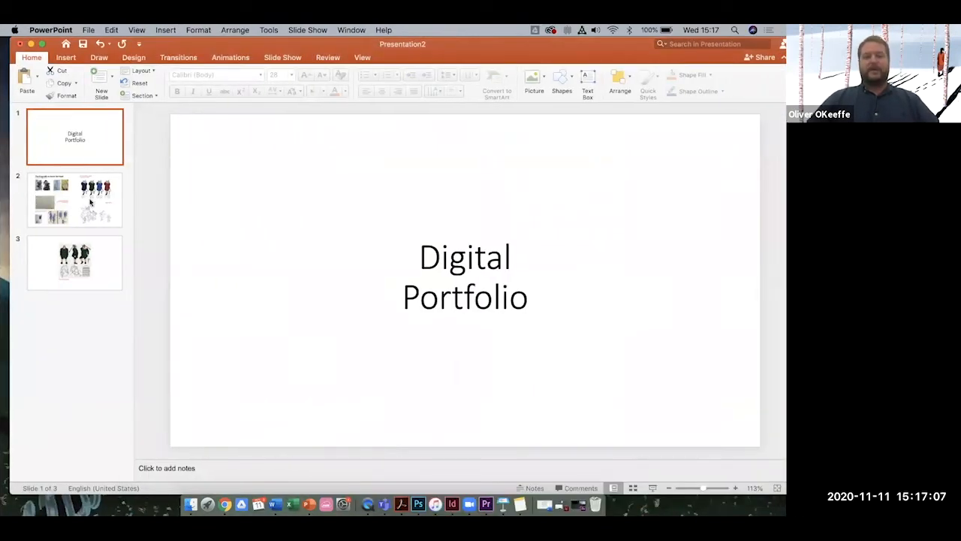
Step: View PowerPoint slides 2 and the Final Character Sheet, then bring up the File menu
{"action": "left_click", "coordinate": [66, 205]}
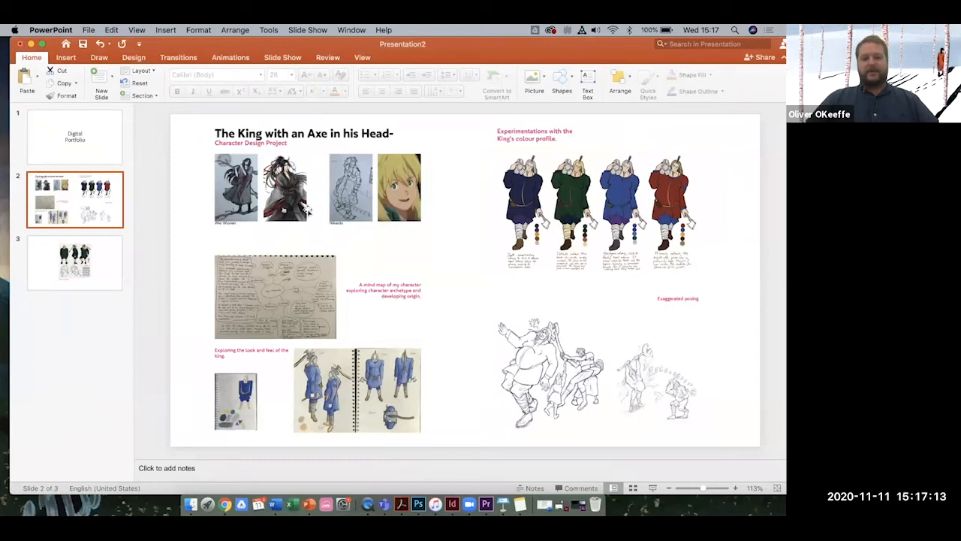
{"action": "left_click", "coordinate": [39, 255]}
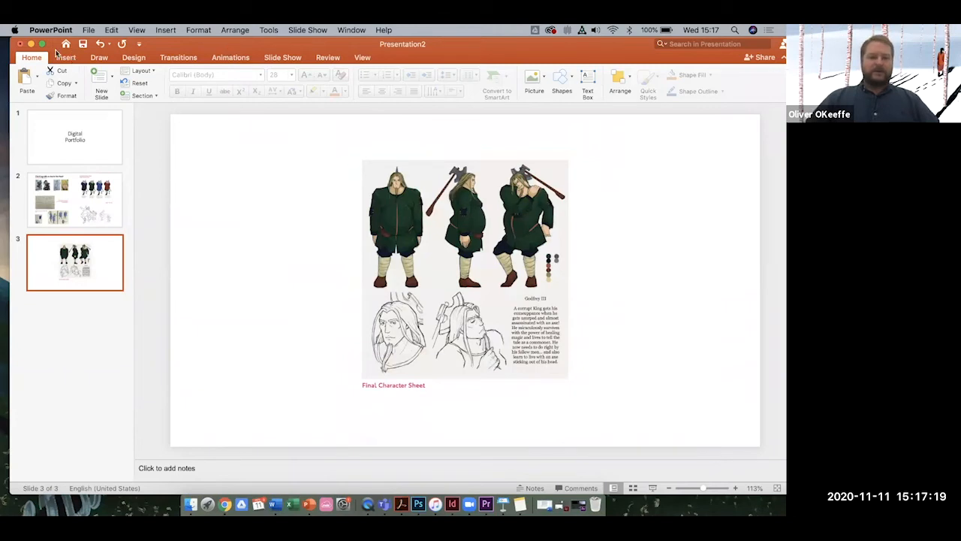
{"action": "left_click", "coordinate": [88, 30]}
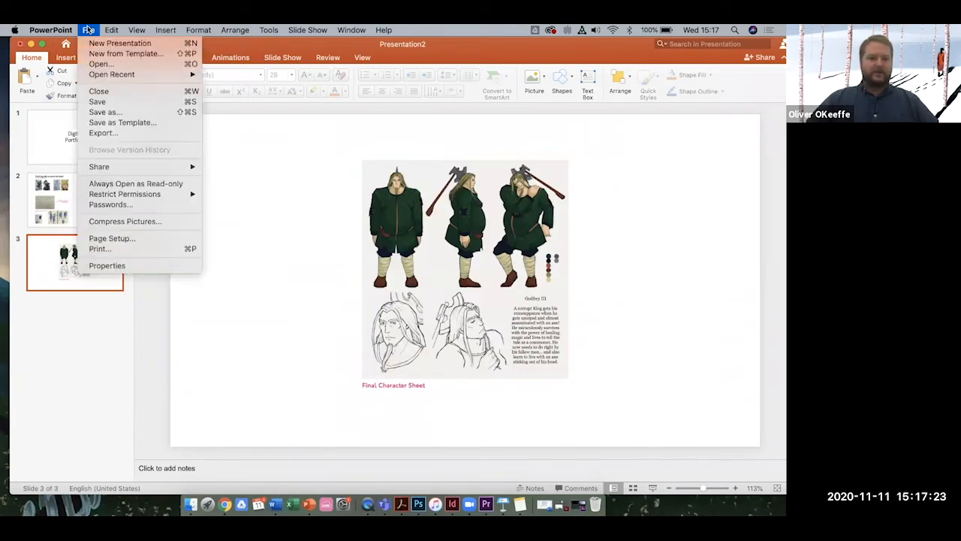
Step: Save As 'Digital Portfolio- Powerpoint' in PDF format, exported to the Desktop
{"action": "left_click", "coordinate": [110, 114]}
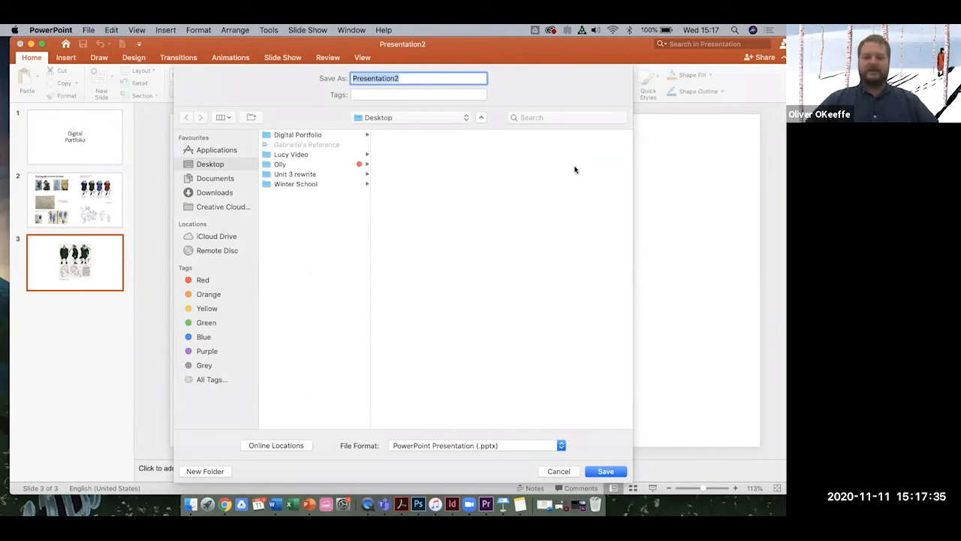
{"action": "key", "text": "BackSpace"}
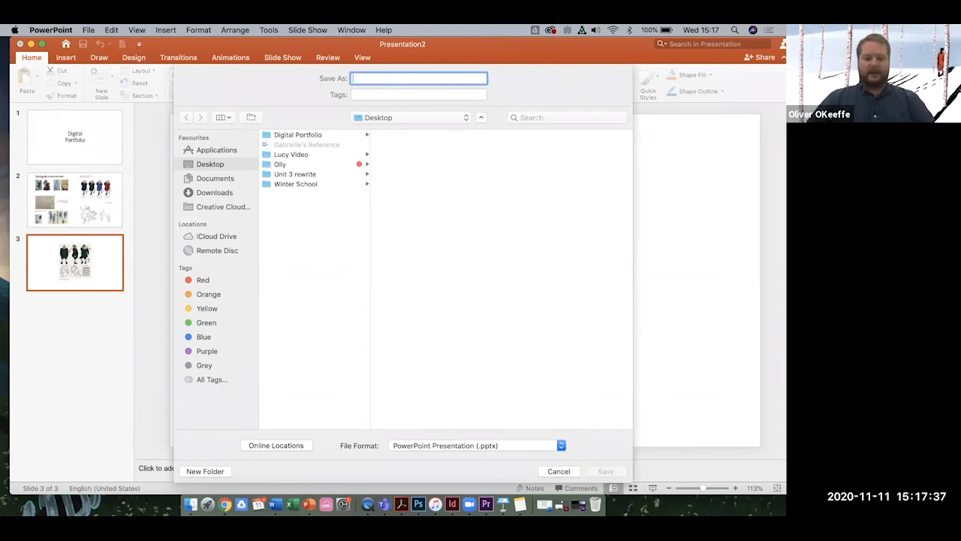
{"action": "type", "text": "Digital "}
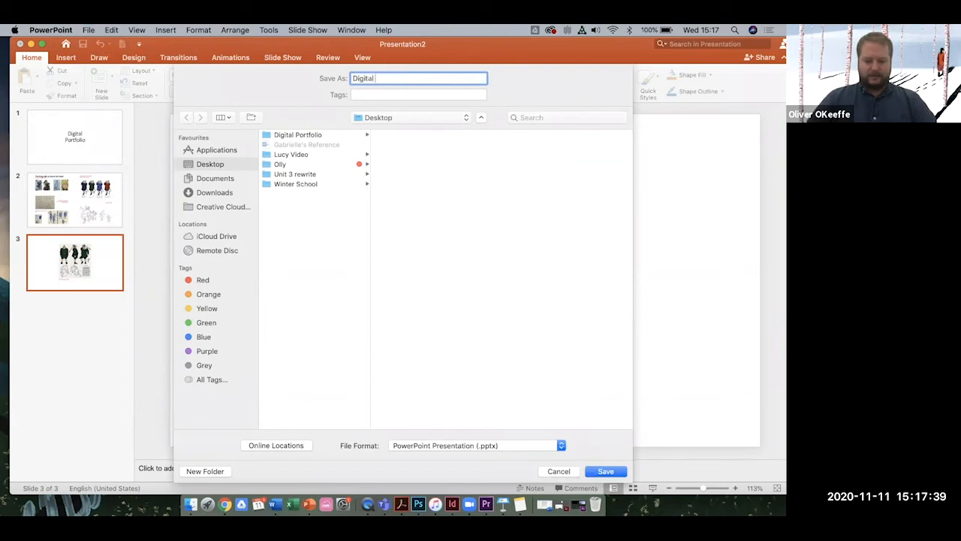
{"action": "type", "text": "Portfolio- P"}
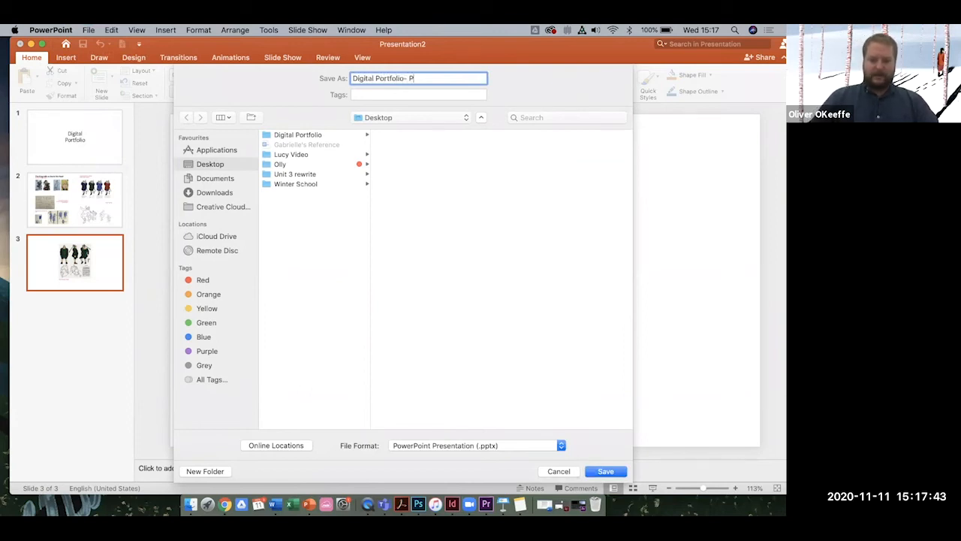
{"action": "type", "text": "erpoint"}
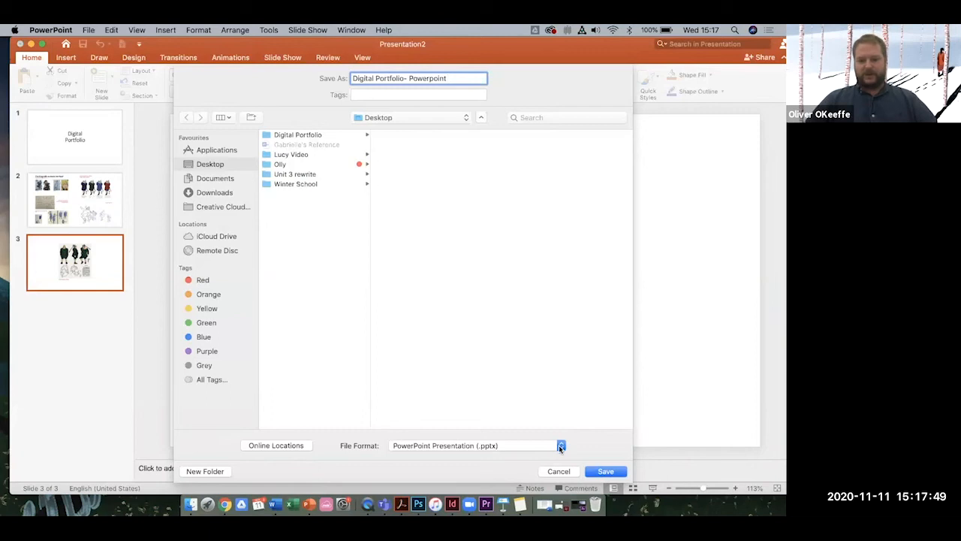
{"action": "left_click", "coordinate": [559, 446]}
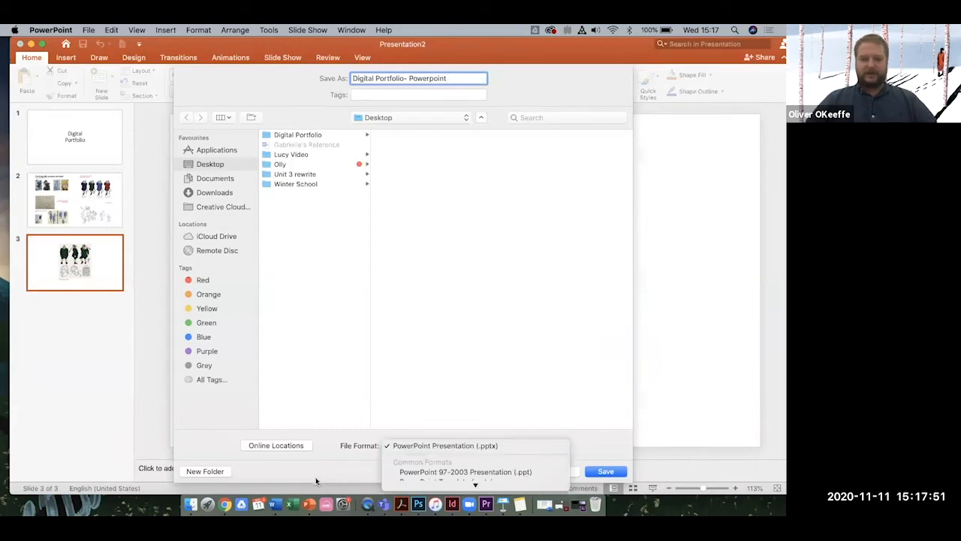
{"action": "left_click", "coordinate": [316, 480]}
{"action": "left_click", "coordinate": [559, 445]}
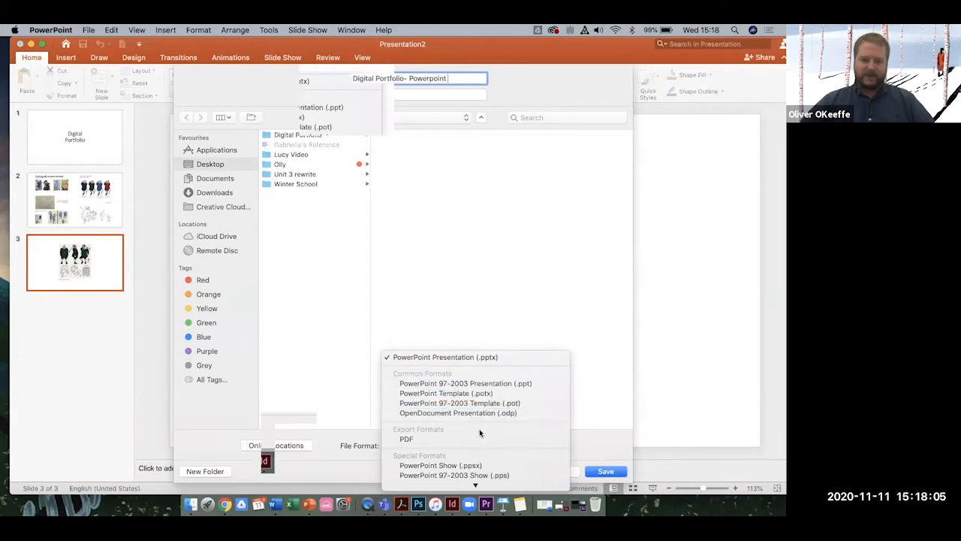
{"action": "scroll", "coordinate": [478, 439], "scroll_direction": "down", "scroll_amount": 2}
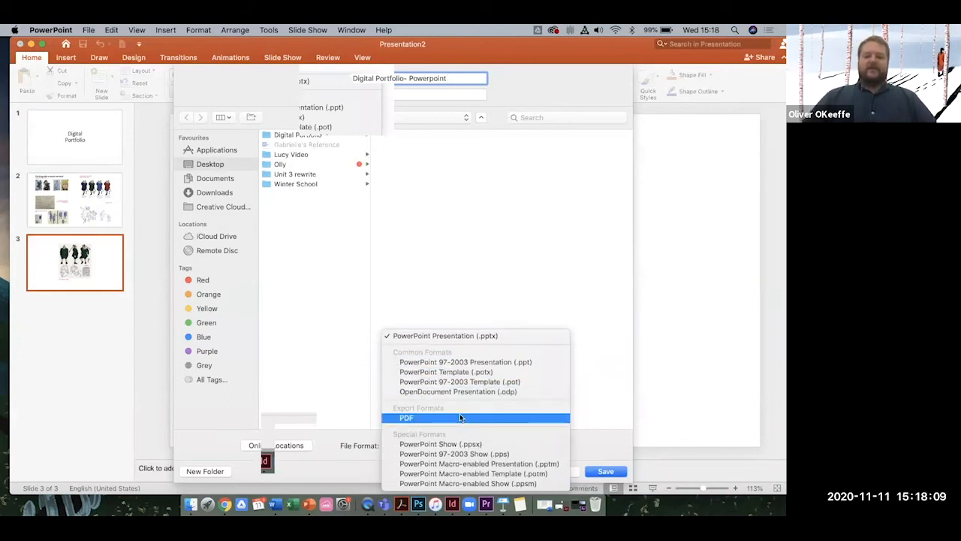
{"action": "left_click", "coordinate": [460, 417]}
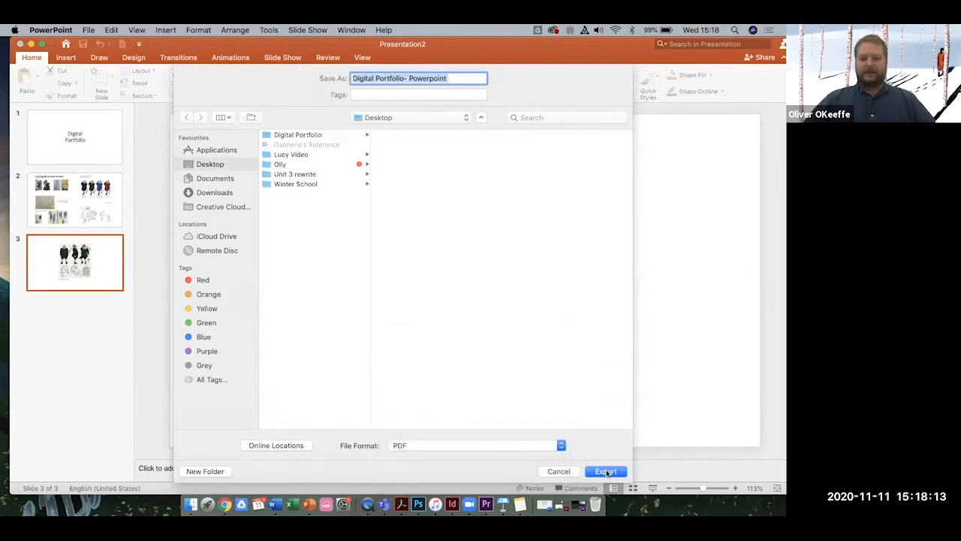
{"action": "left_click", "coordinate": [605, 472]}
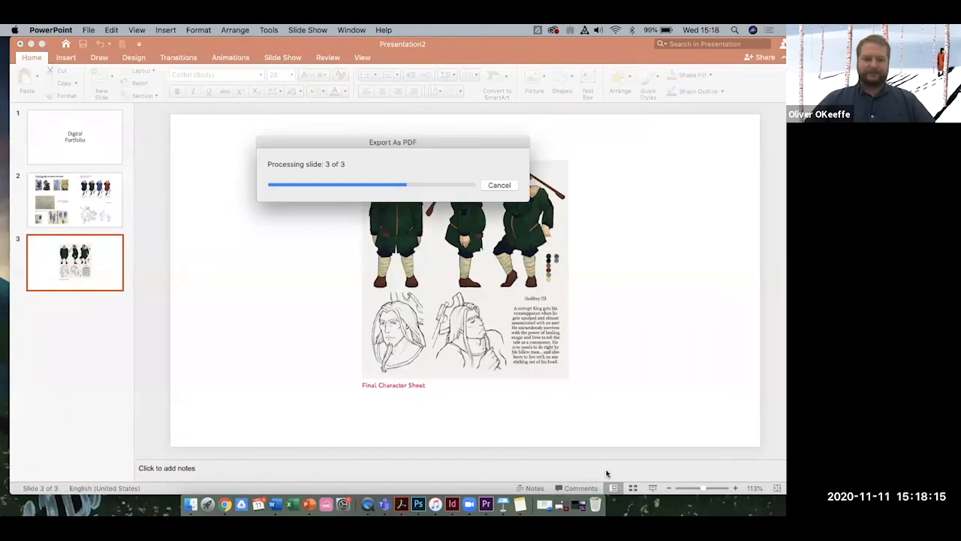
Step: Move the misplaced PowerPoint PDF on the Desktop to the Trash and return to PowerPoint
{"action": "key", "text": "super+Tab"}
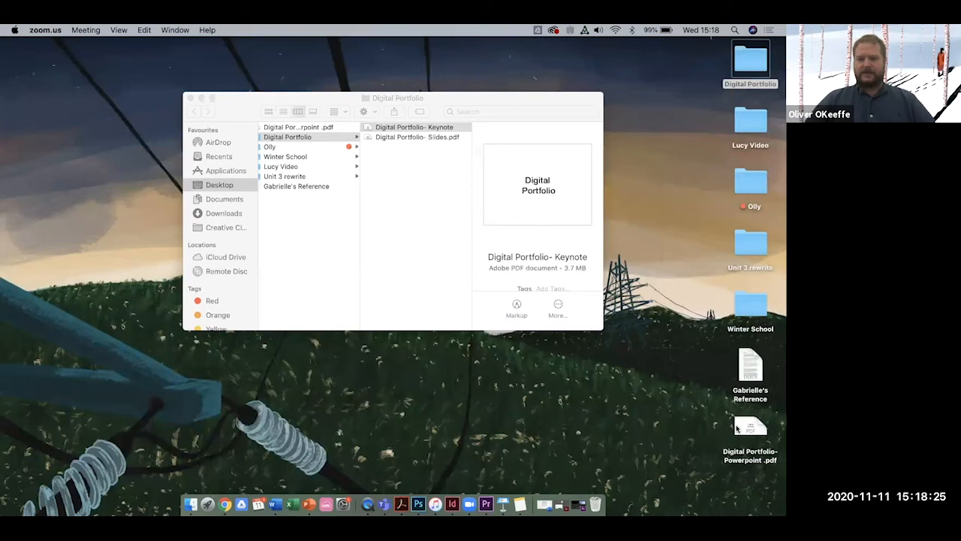
{"action": "left_click", "coordinate": [737, 428]}
{"action": "right_click", "coordinate": [737, 428]}
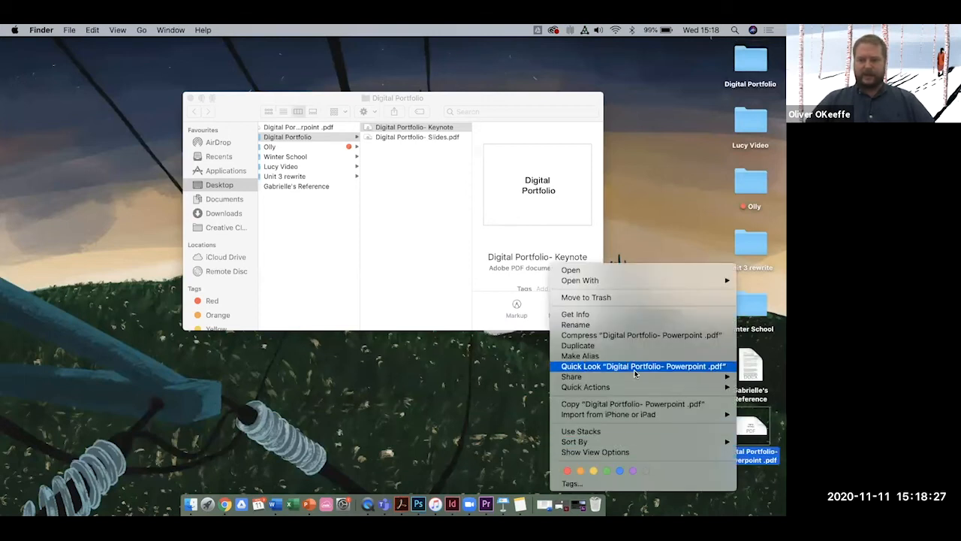
{"action": "left_click", "coordinate": [586, 298]}
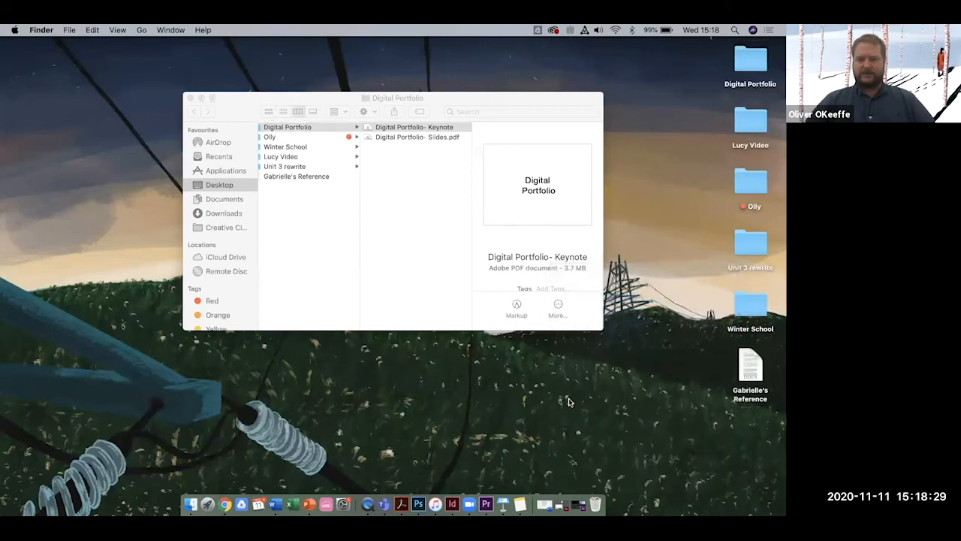
{"action": "key", "text": "super+Tab"}
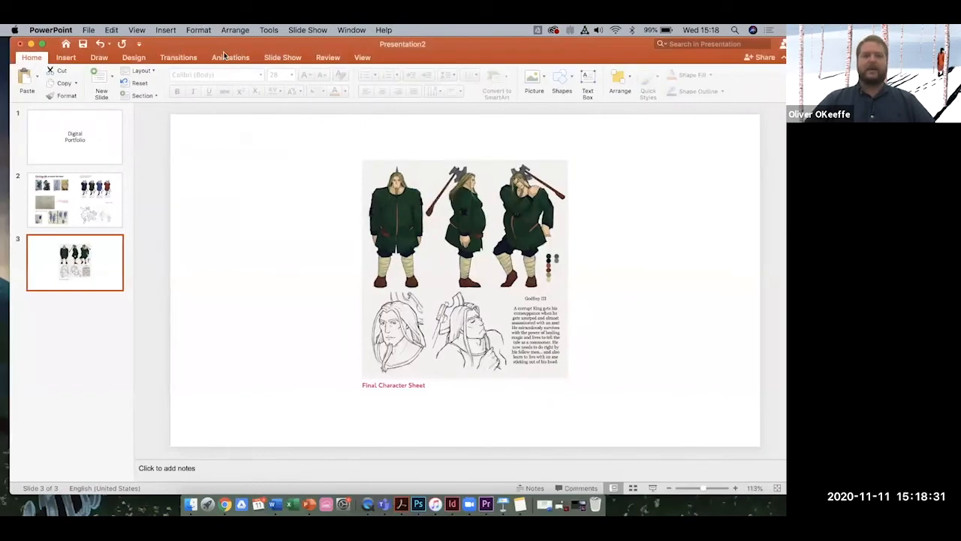
Step: Save As 'Digital Portfolio- Powerpoint' with the Digital Portfolio folder as destination
{"action": "left_click", "coordinate": [89, 30]}
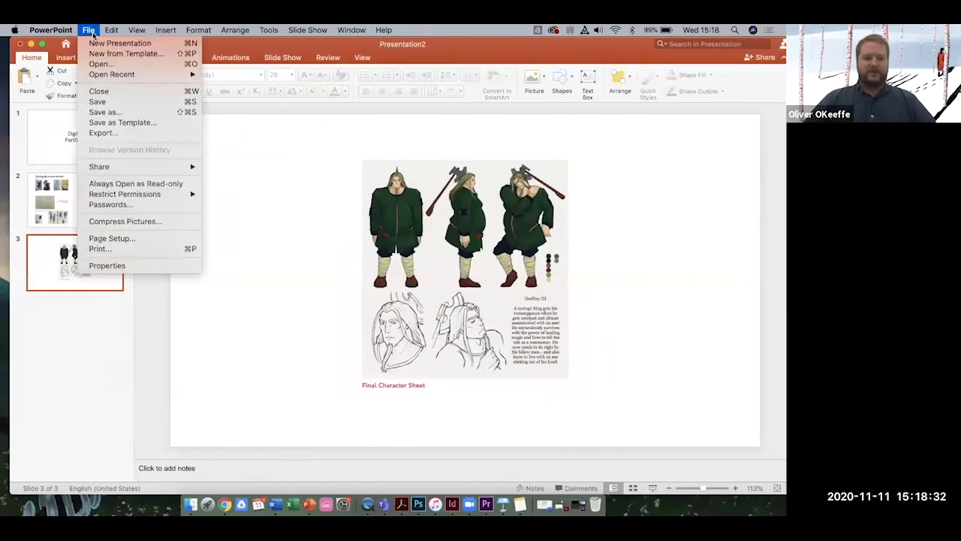
{"action": "left_click", "coordinate": [116, 113]}
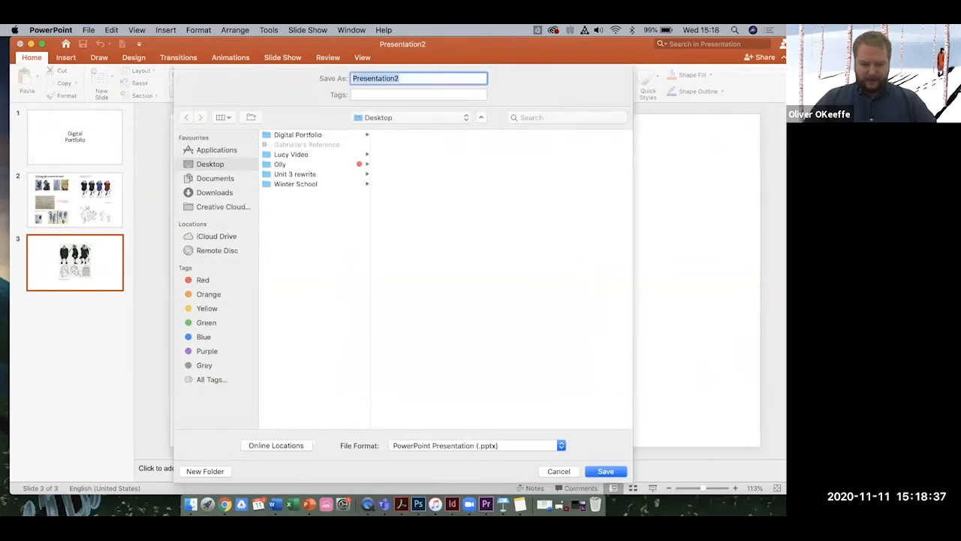
{"action": "type", "text": "Digital"}
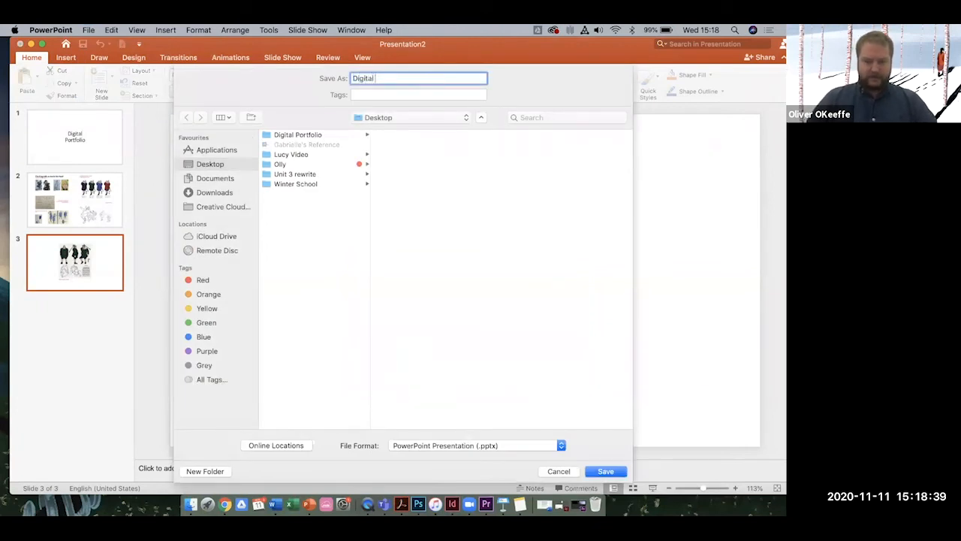
{"action": "type", "text": " Port"}
{"action": "key", "text": "BackSpace"}
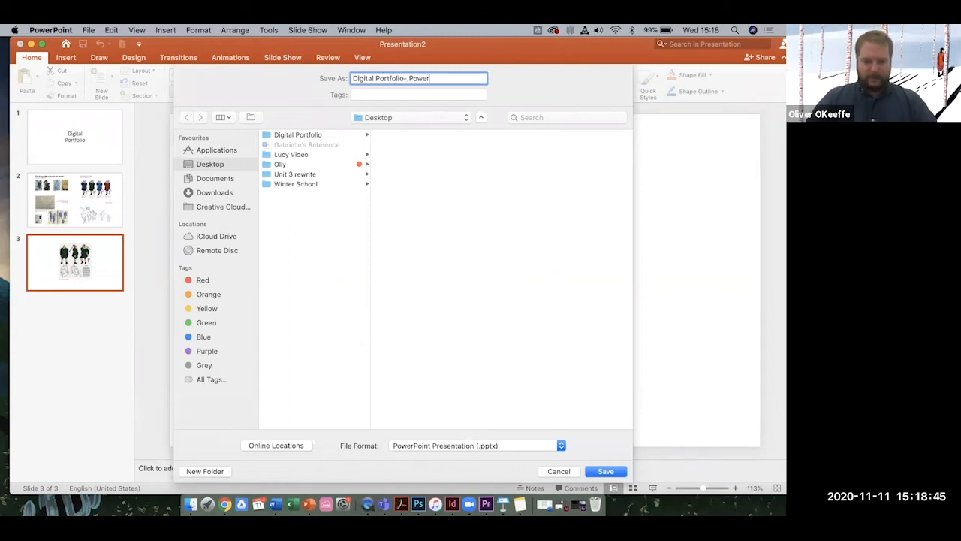
{"action": "left_click", "coordinate": [313, 134]}
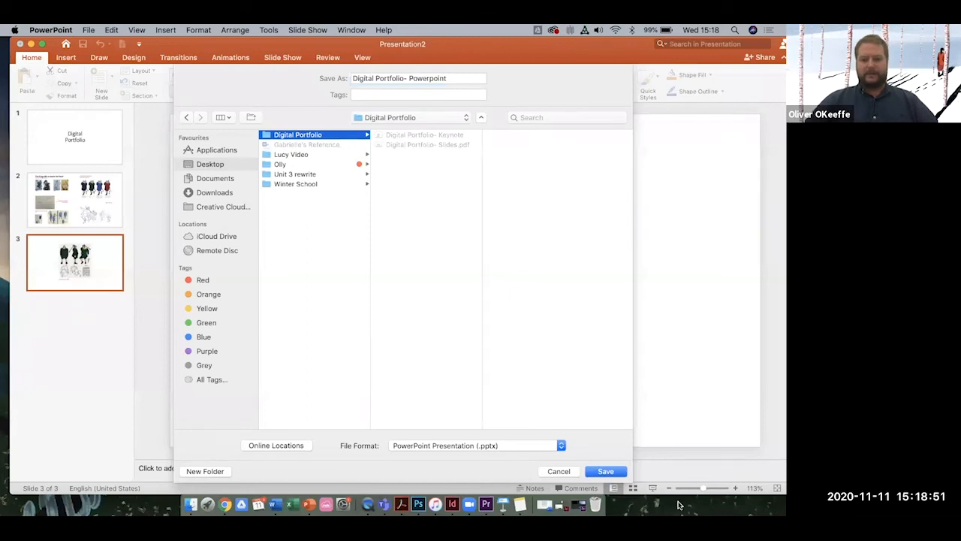
Step: Set the file format to PDF and export into the folder
{"action": "left_click", "coordinate": [561, 446]}
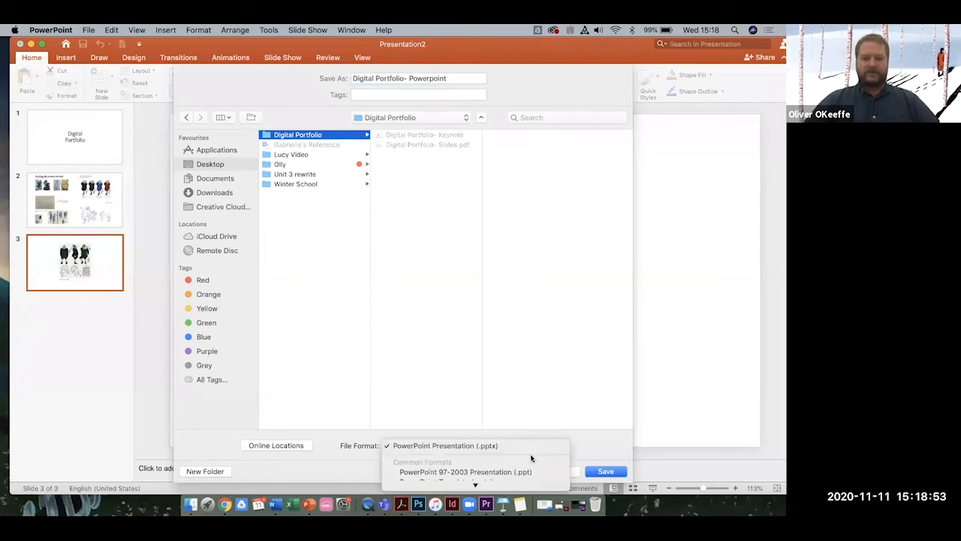
{"action": "scroll", "coordinate": [516, 480], "scroll_direction": "down", "scroll_amount": 3}
{"action": "left_click", "coordinate": [420, 449]}
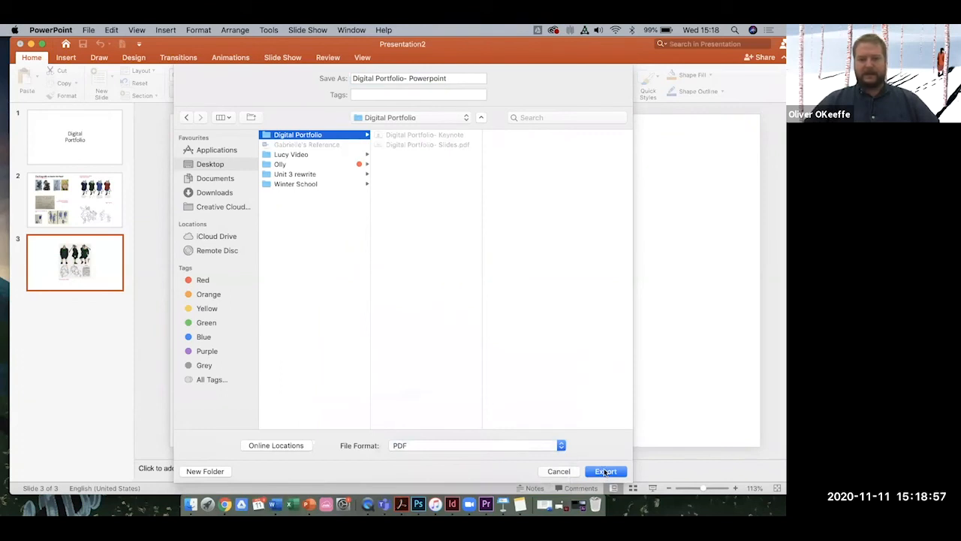
{"action": "left_click", "coordinate": [605, 471]}
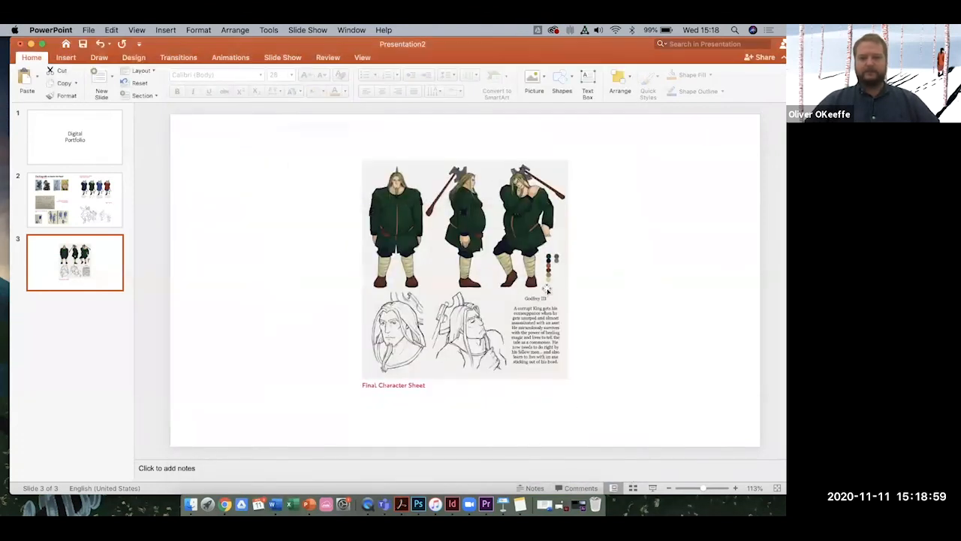
{"action": "key", "text": "ctrl+Left"}
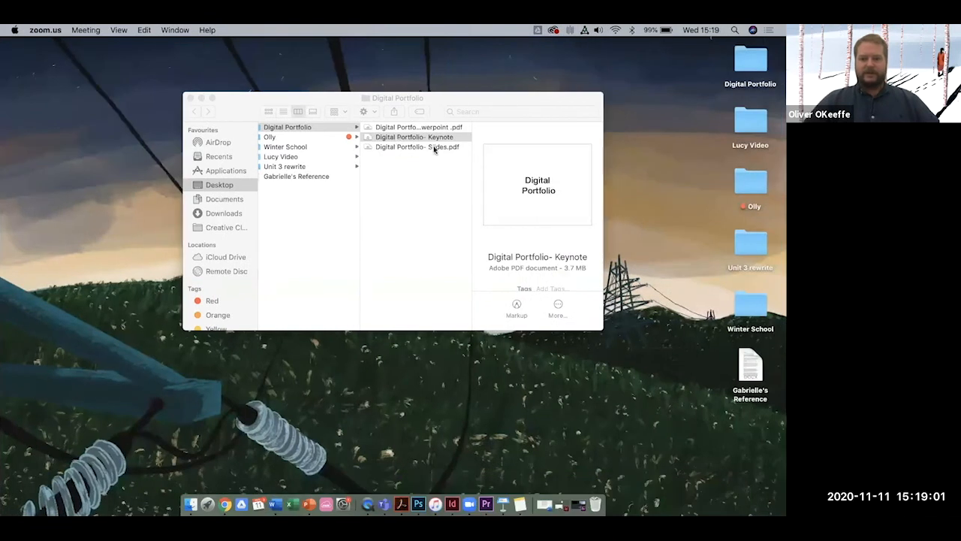
{"action": "left_click", "coordinate": [432, 149]}
{"action": "left_click", "coordinate": [433, 148]}
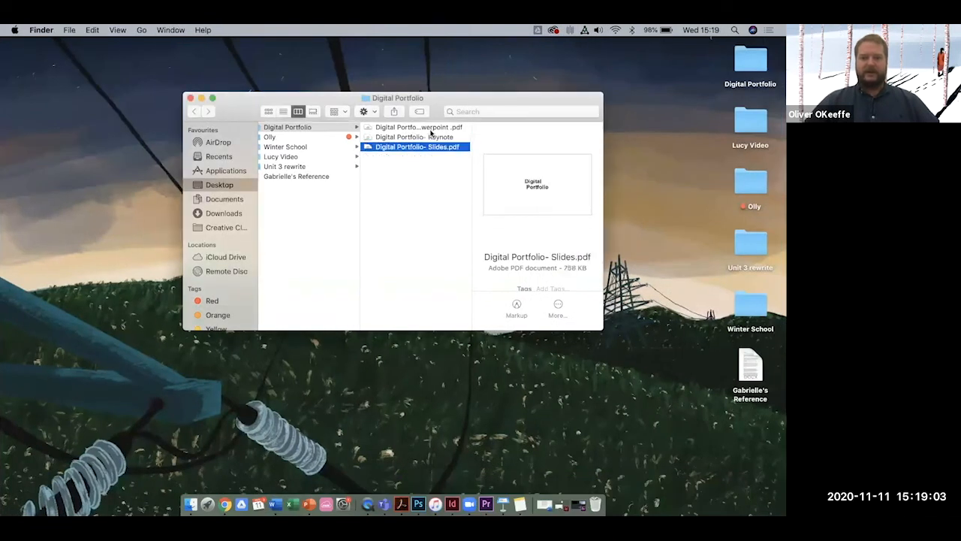
{"action": "double_click", "coordinate": [418, 127]}
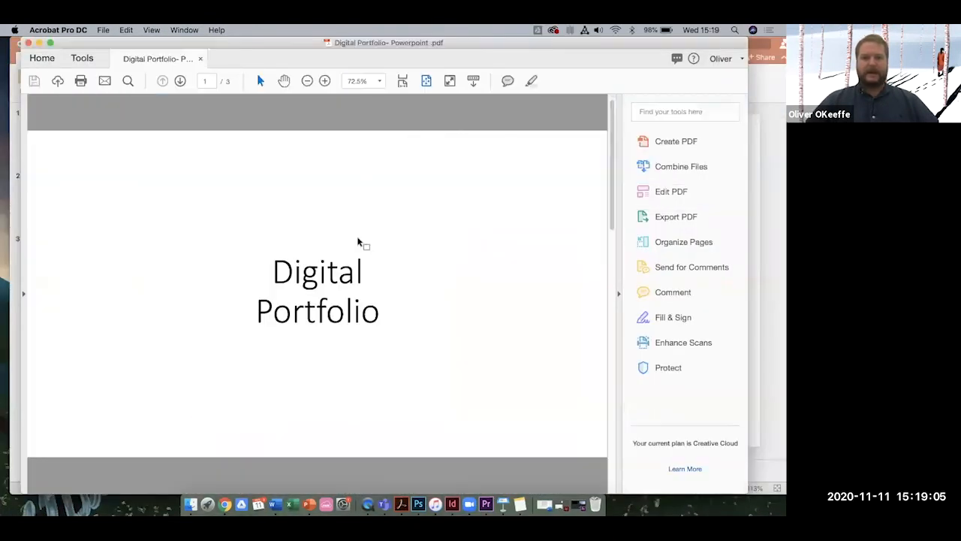
{"action": "scroll", "coordinate": [385, 263], "scroll_direction": "down", "scroll_amount": 5}
{"action": "scroll", "coordinate": [385, 263], "scroll_direction": "down", "scroll_amount": 5}
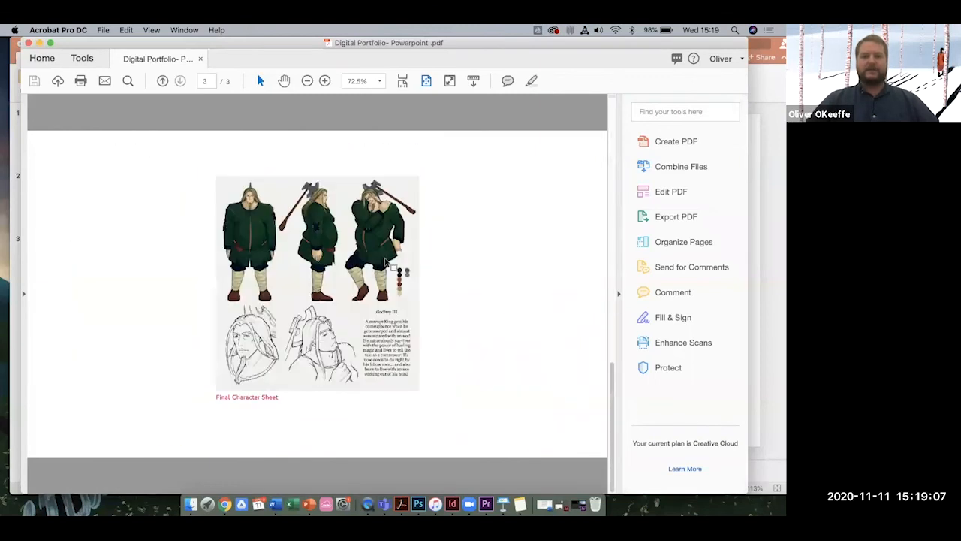
Step: Close the checked PDF and switch spaces to the Keynote and Google Slides decks
{"action": "left_click", "coordinate": [29, 43]}
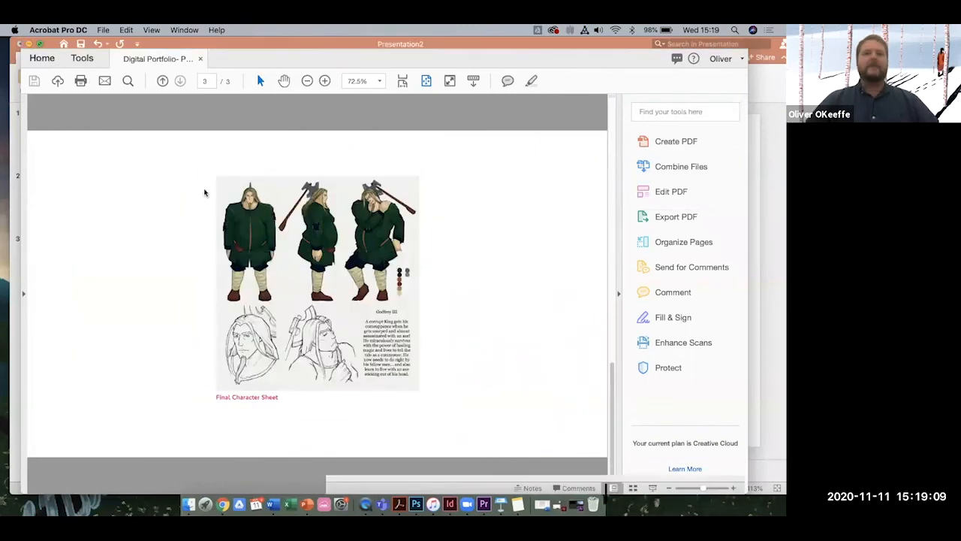
{"action": "key", "text": "ctrl+Right"}
{"action": "key", "text": "ctrl+Right"}
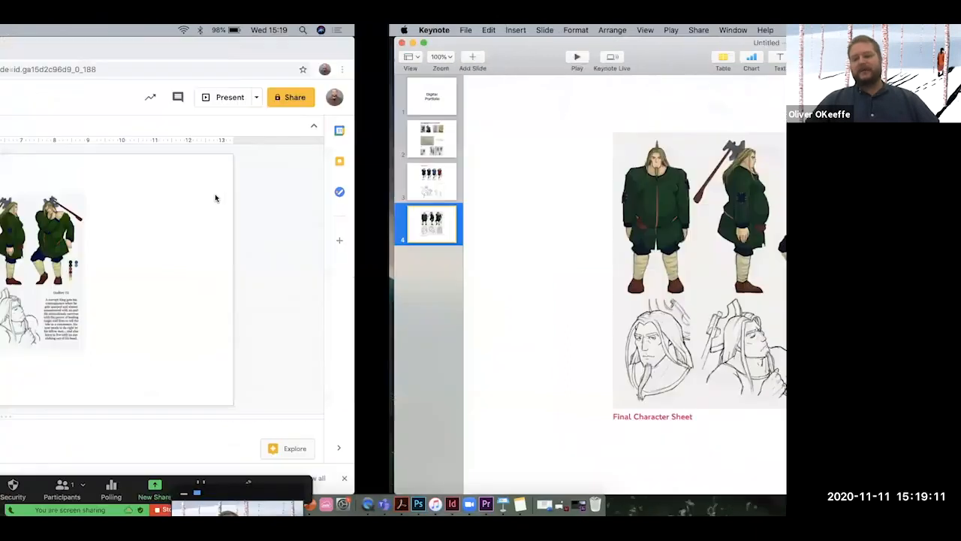